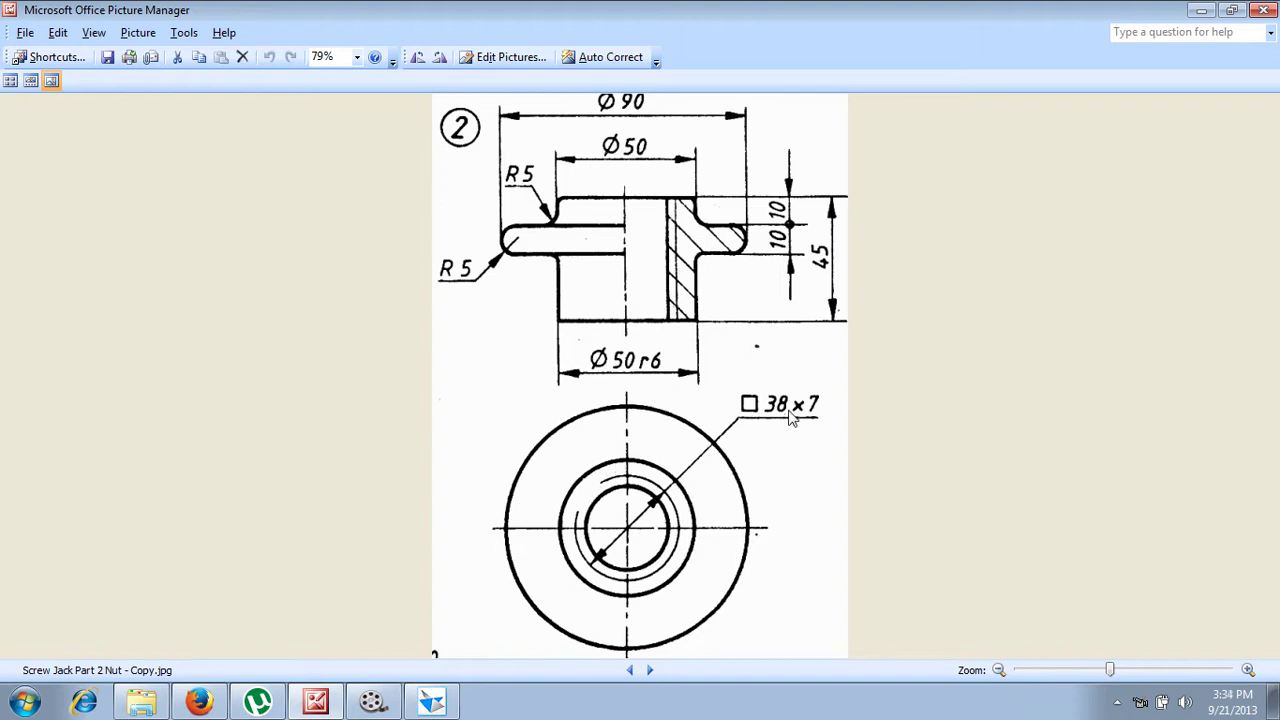
Step: Switch to Solid Edge, create a new solid part, and start a revolved protrusion sketch on the front (xz) plane
left_click(428, 705)
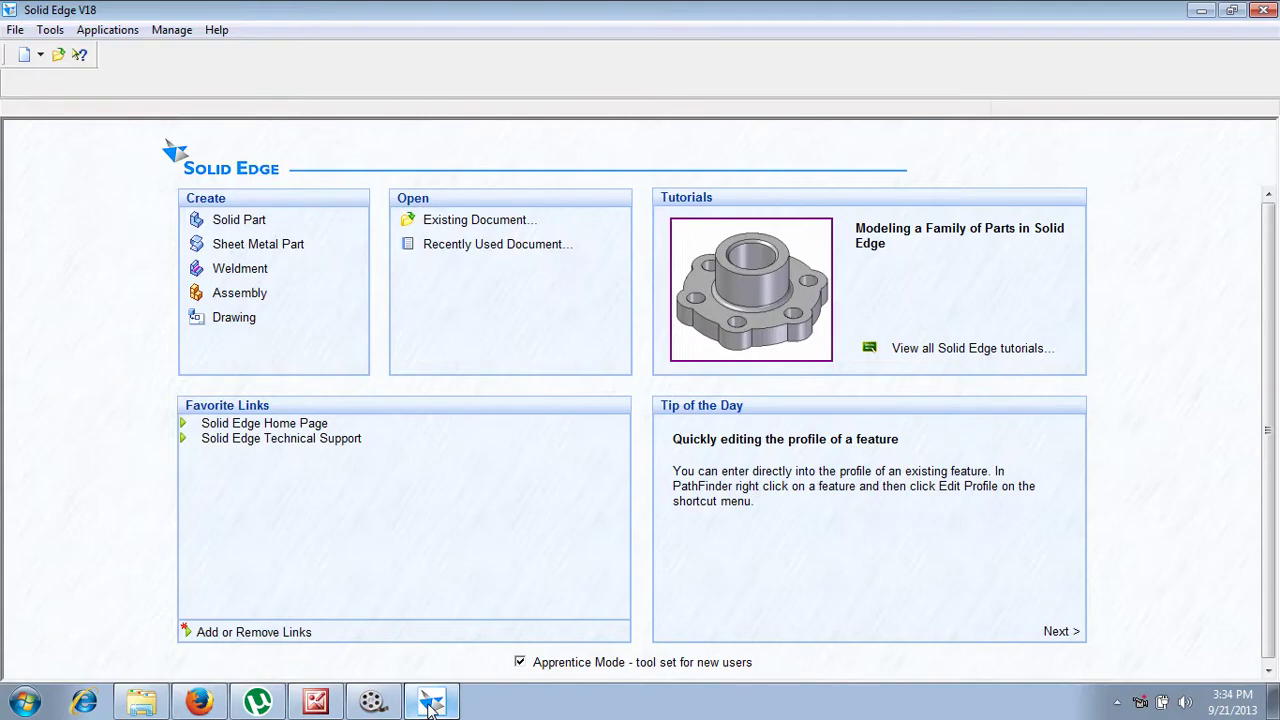
left_click(260, 220)
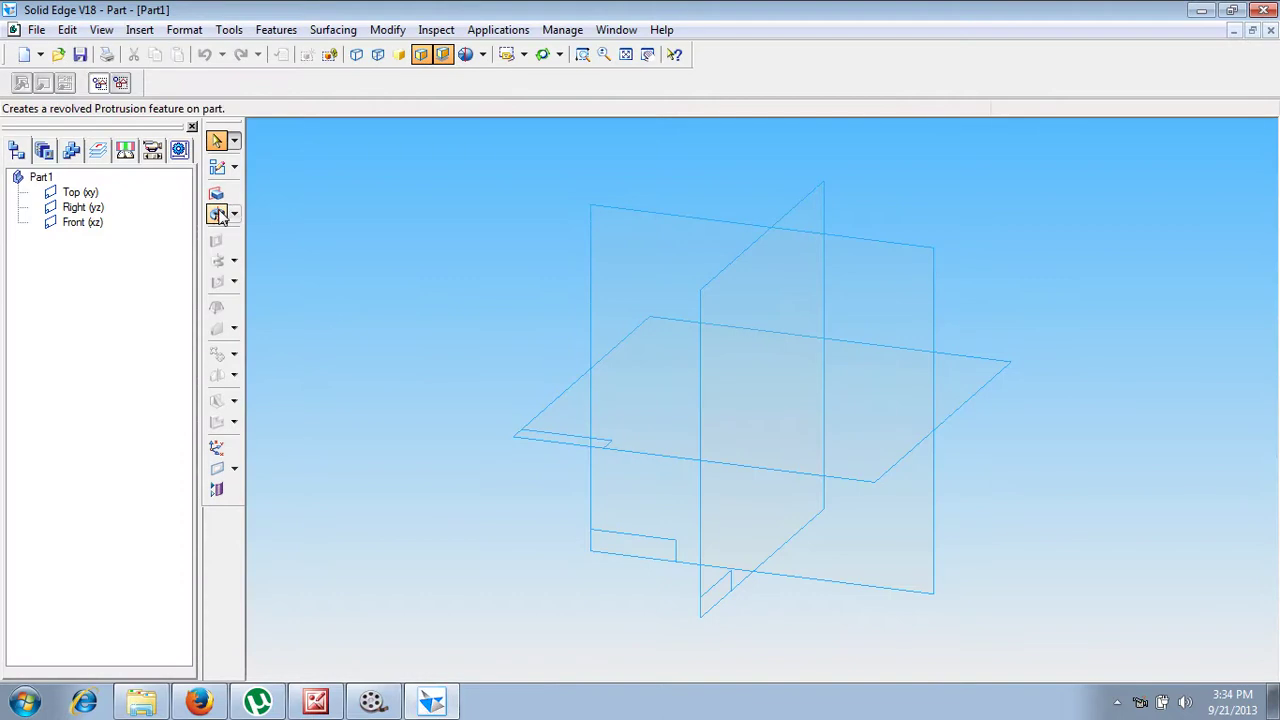
left_click(219, 215)
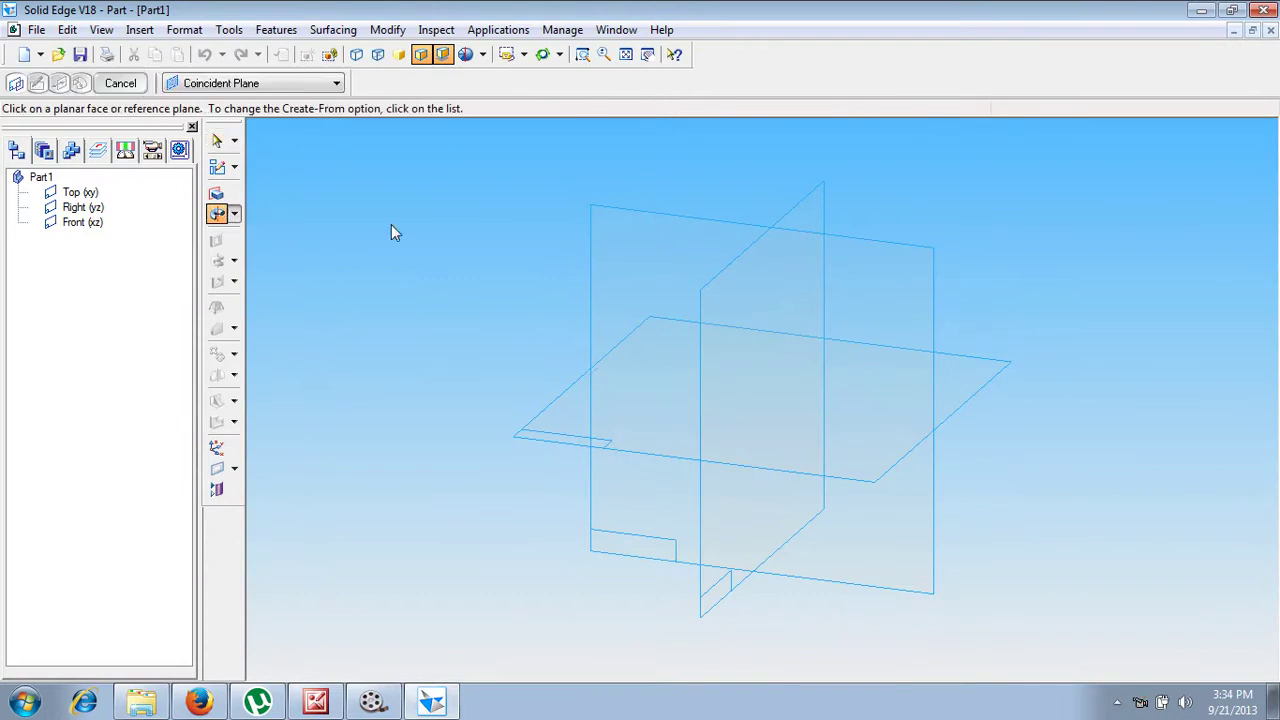
left_click(866, 249)
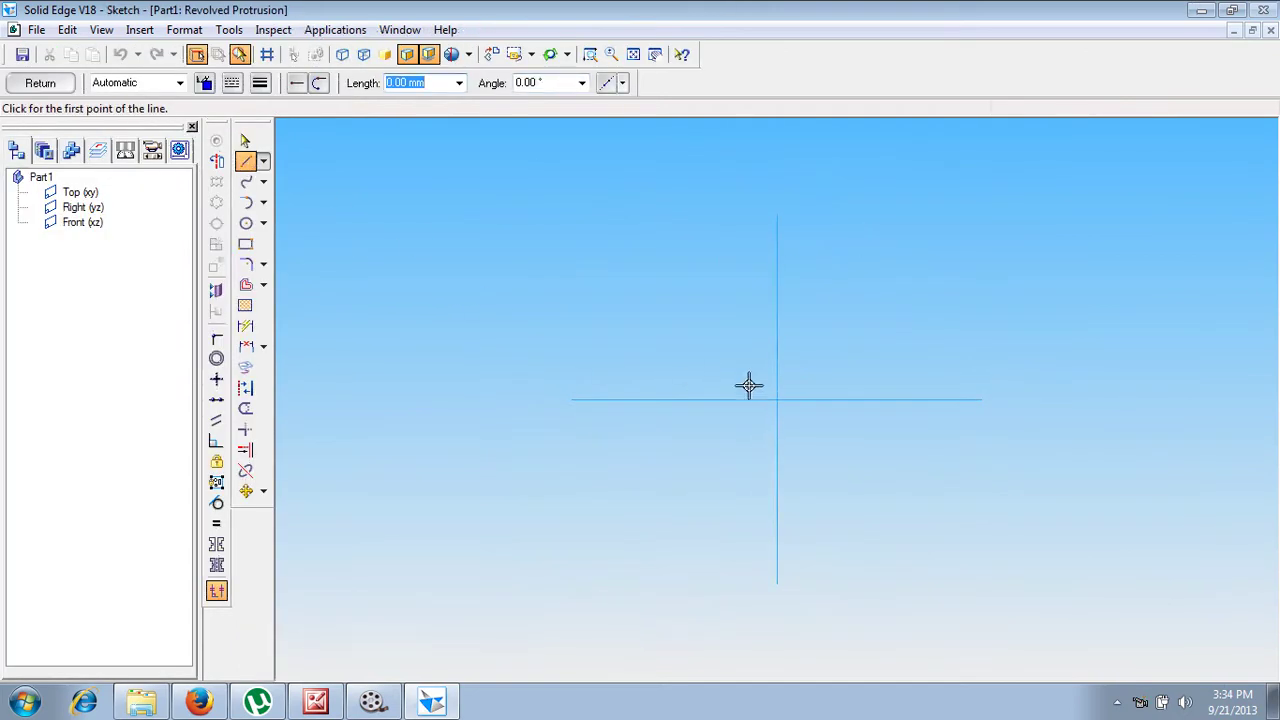
Step: Sketch a closed stepped half-profile from the origin, about 28 mm wide, with a flange projecting outward about 42 mm above the base
left_click(776, 398)
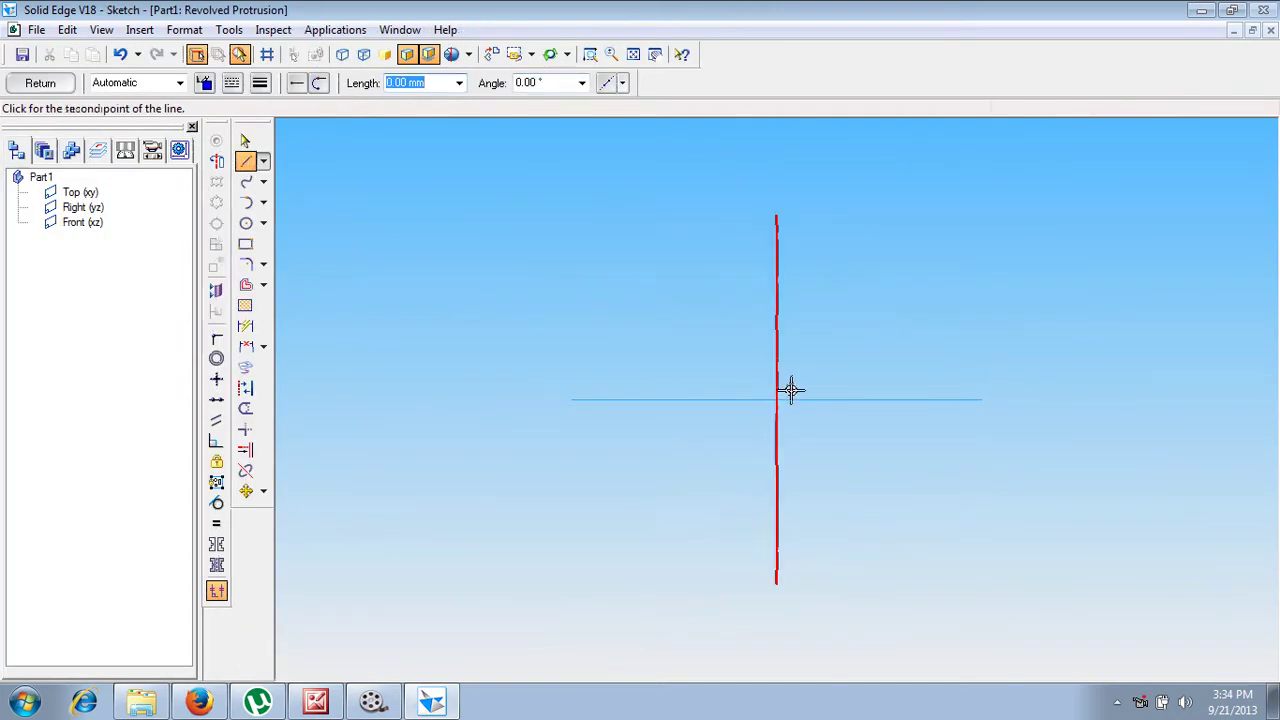
left_click(776, 194)
left_click(872, 194)
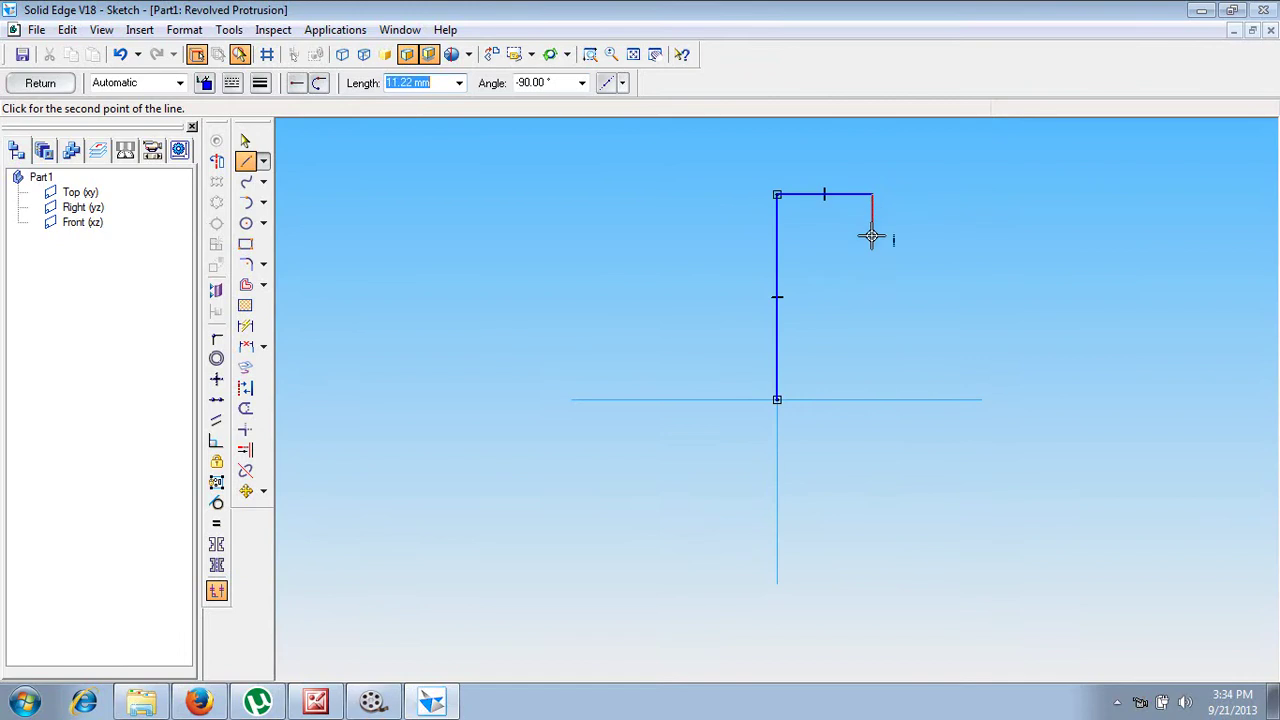
left_click(872, 235)
left_click(928, 235)
left_click(927, 257)
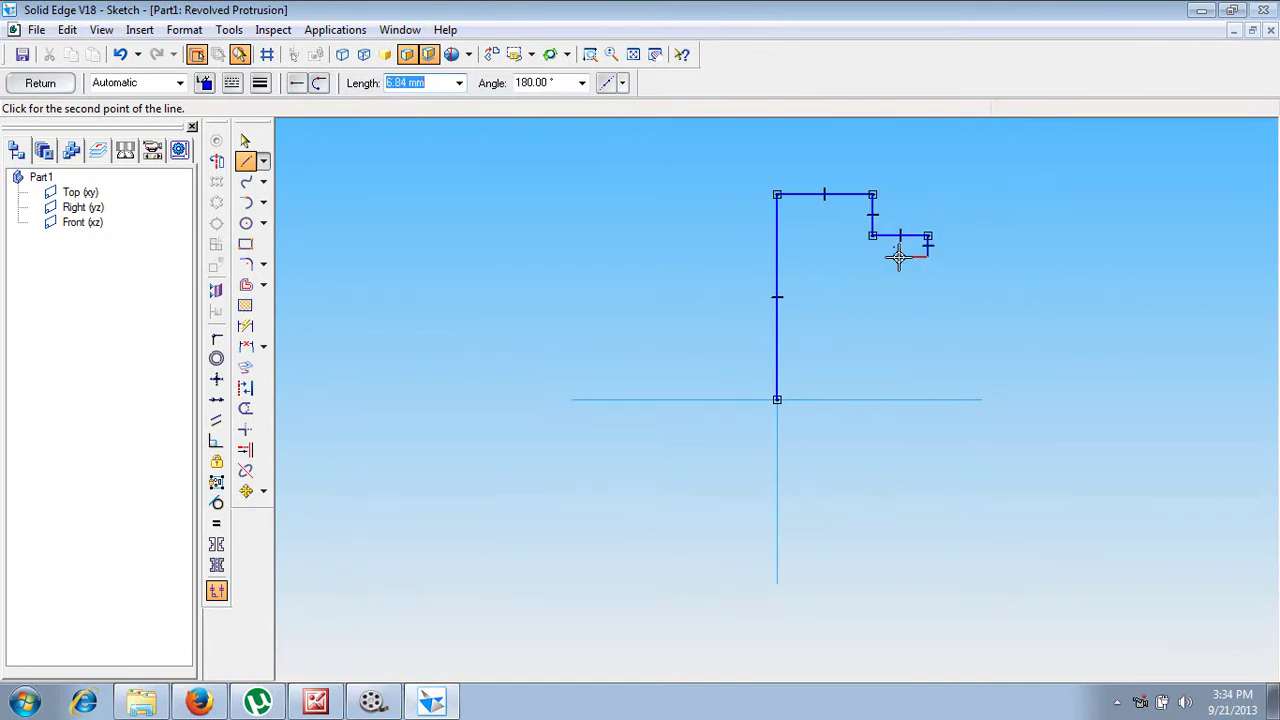
left_click(872, 257)
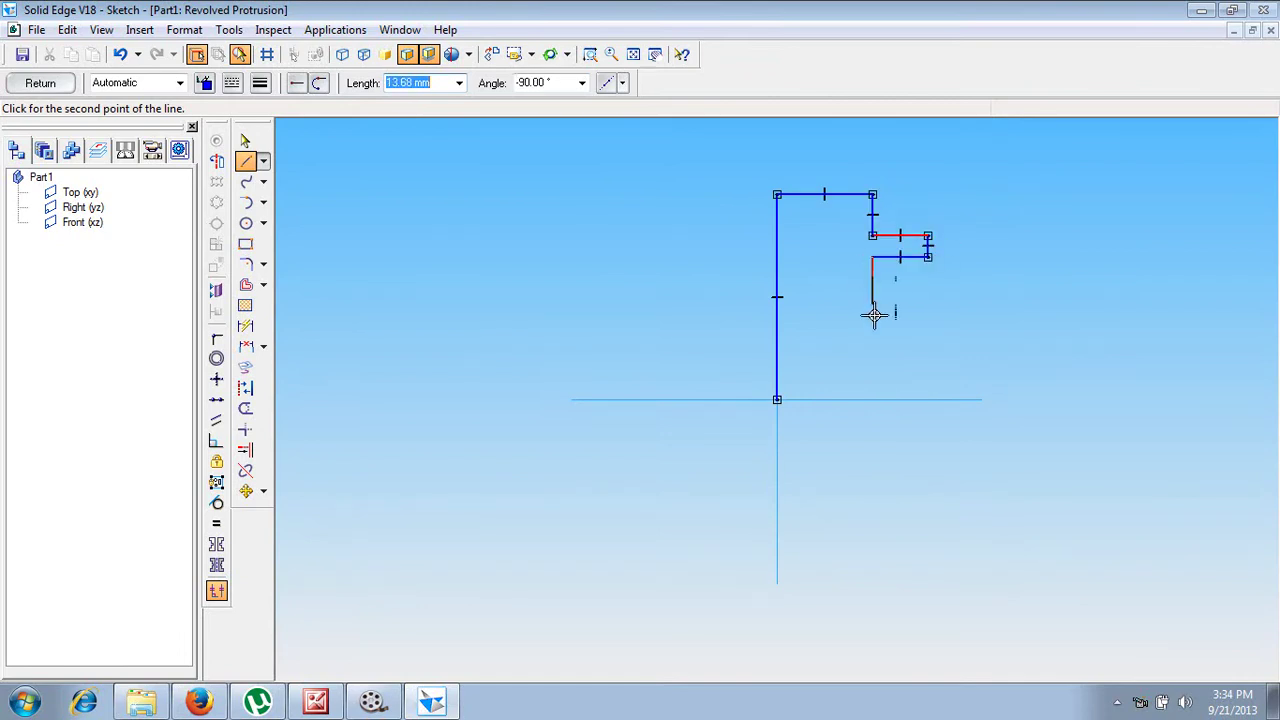
left_click(872, 398)
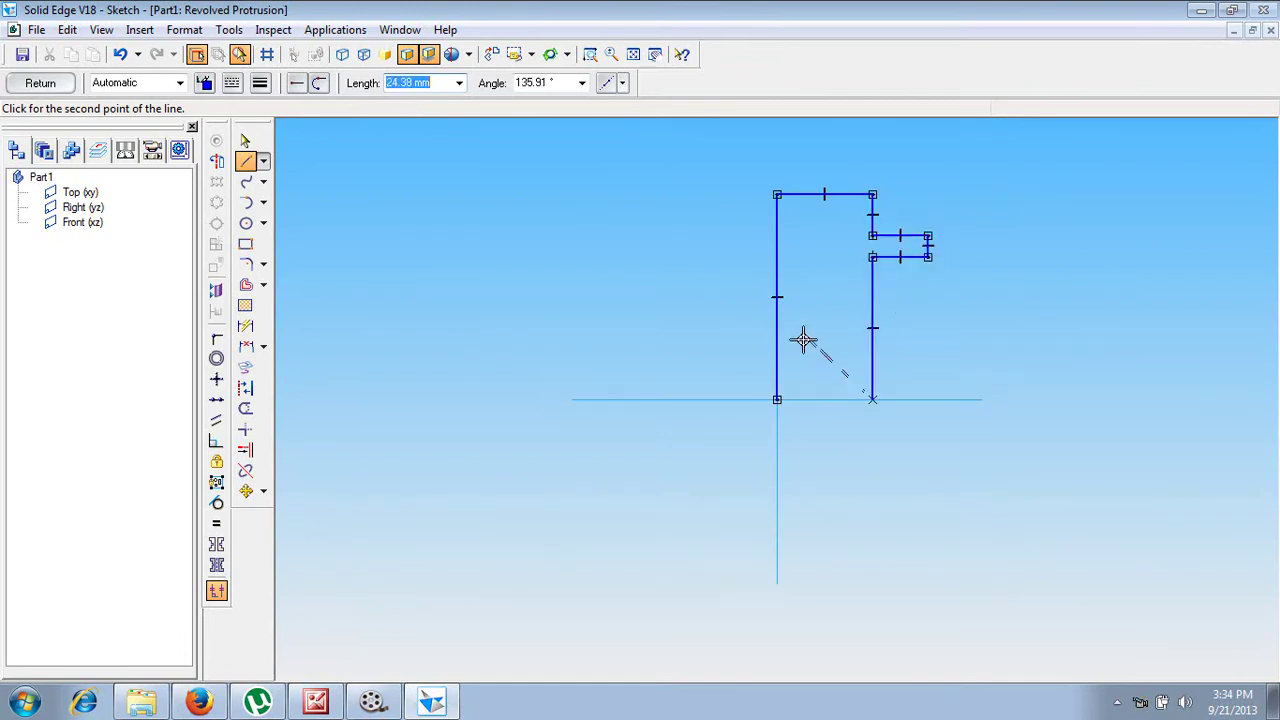
left_click(777, 397)
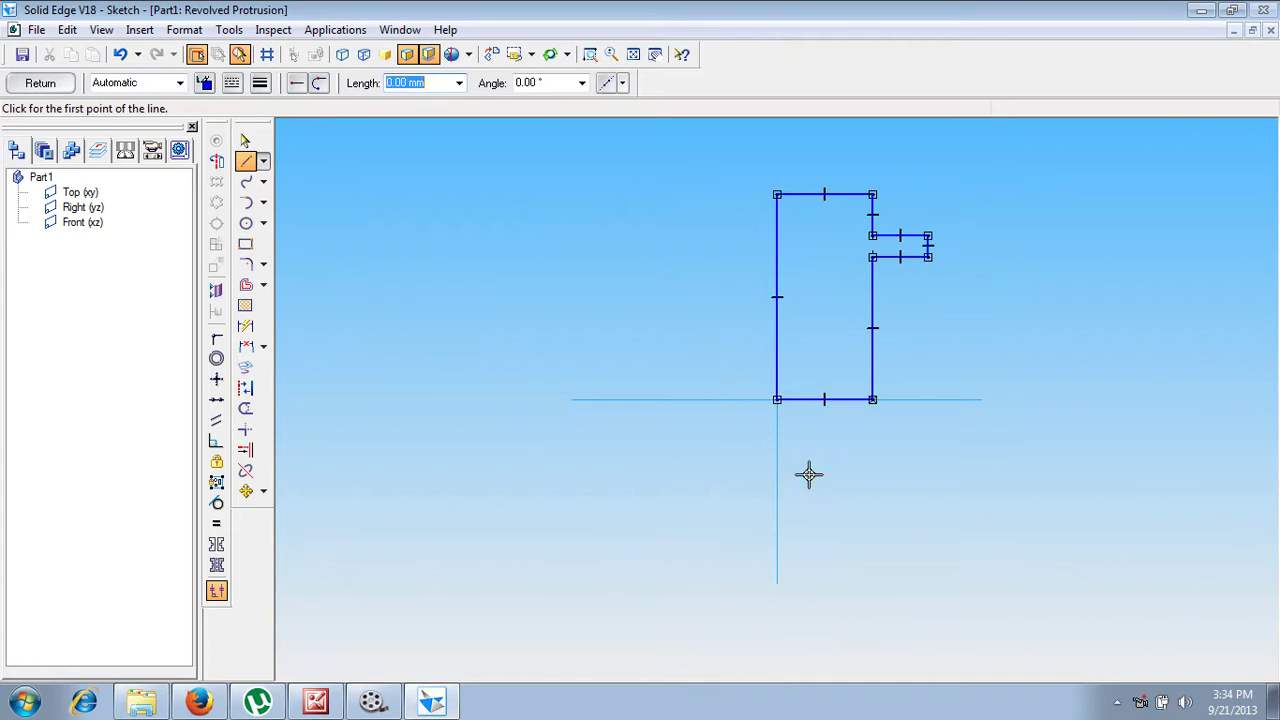
Step: Dimension the outer vertical edge below the flange and set it to 25 mm
left_click(247, 326)
left_click(872, 326)
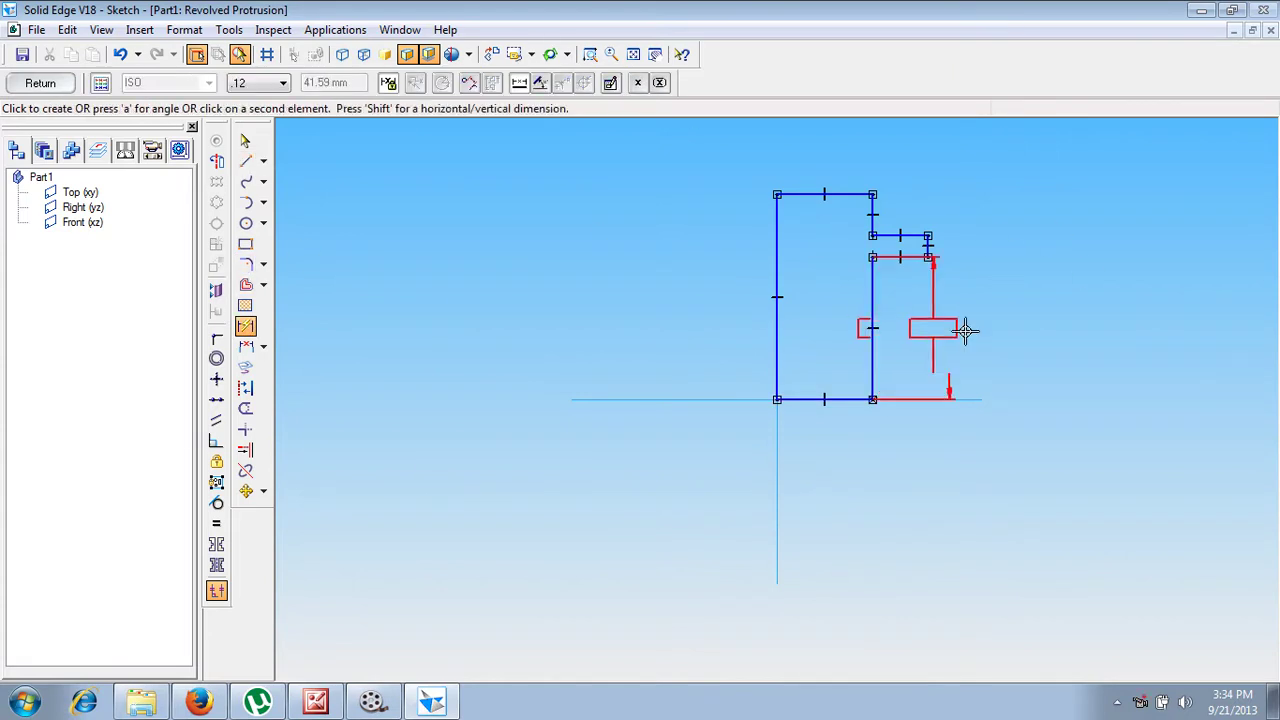
left_click(1016, 328)
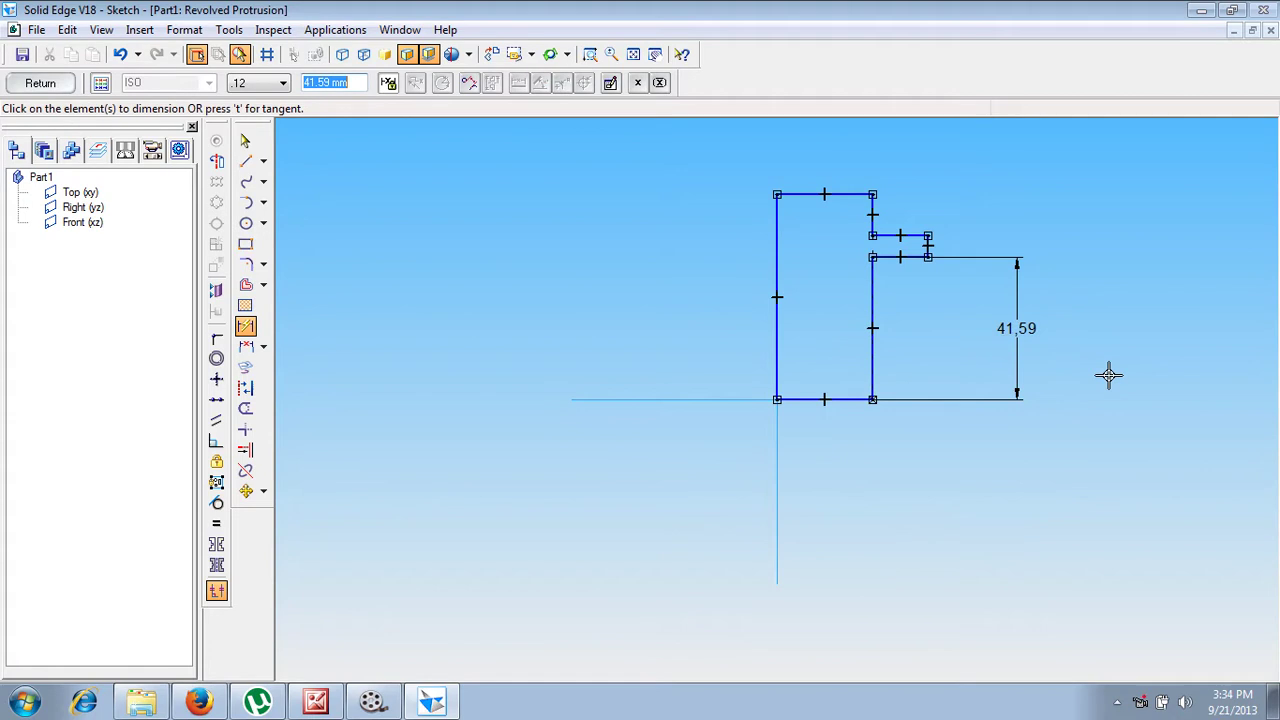
type("25")
key("Return")
Step: Dimension the flange thickness and the vertical edge above the flange, setting each to 10 mm
left_click(930, 279)
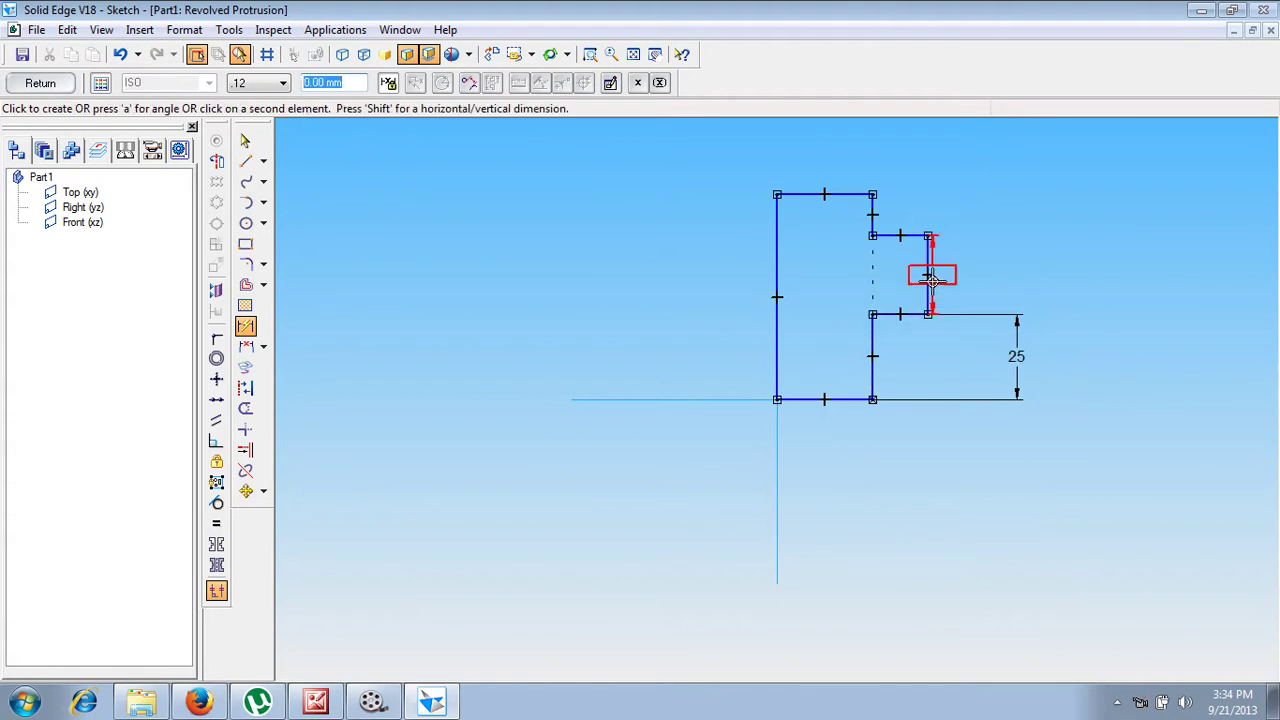
left_click(997, 275)
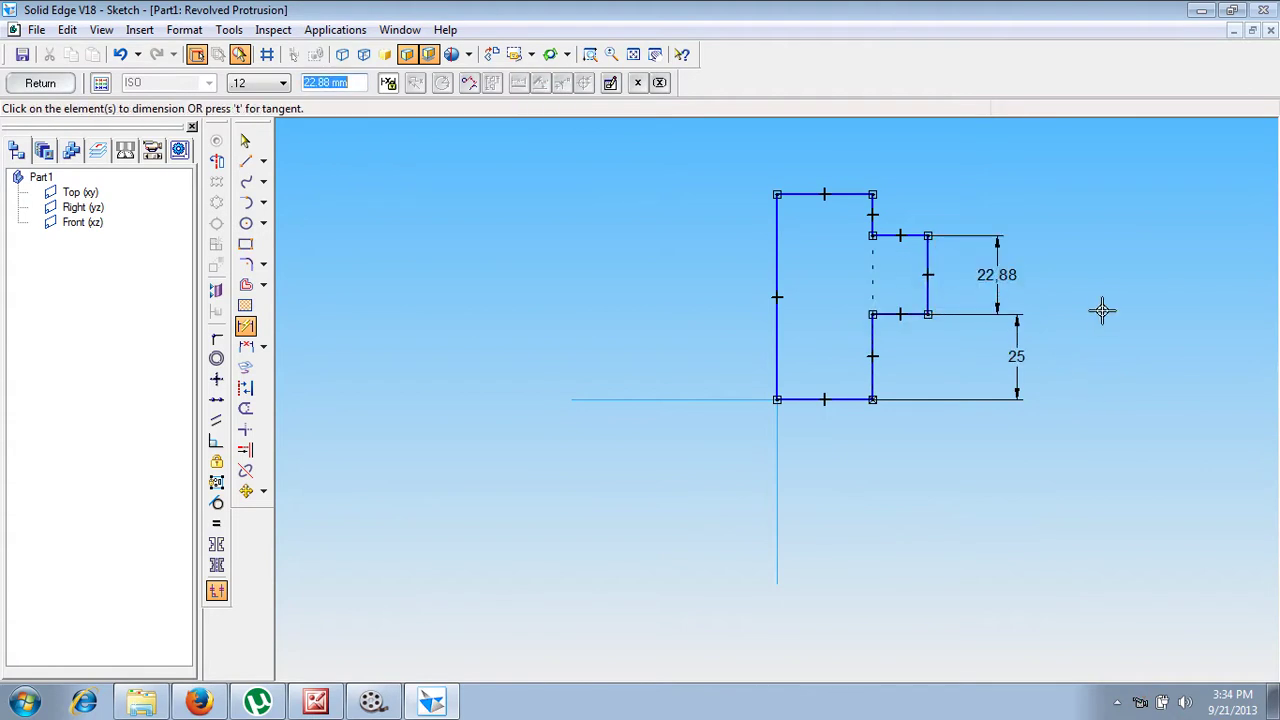
type("10")
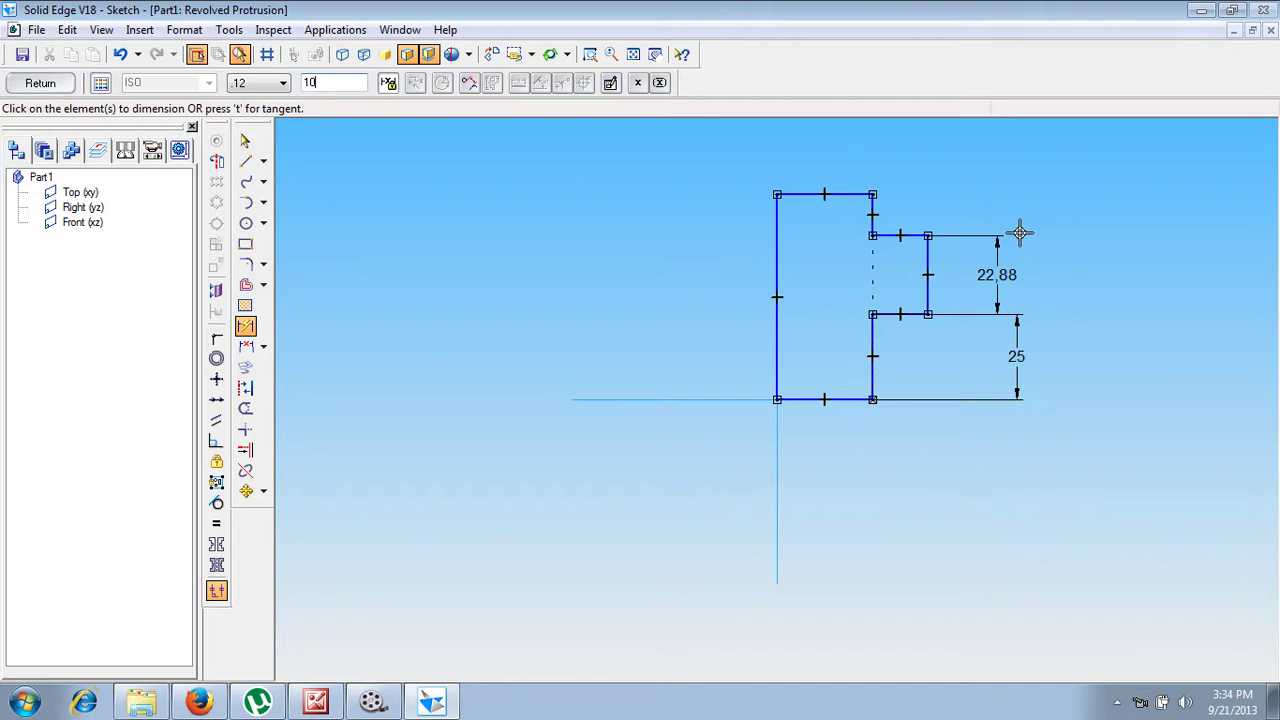
key("Return")
left_click(872, 255)
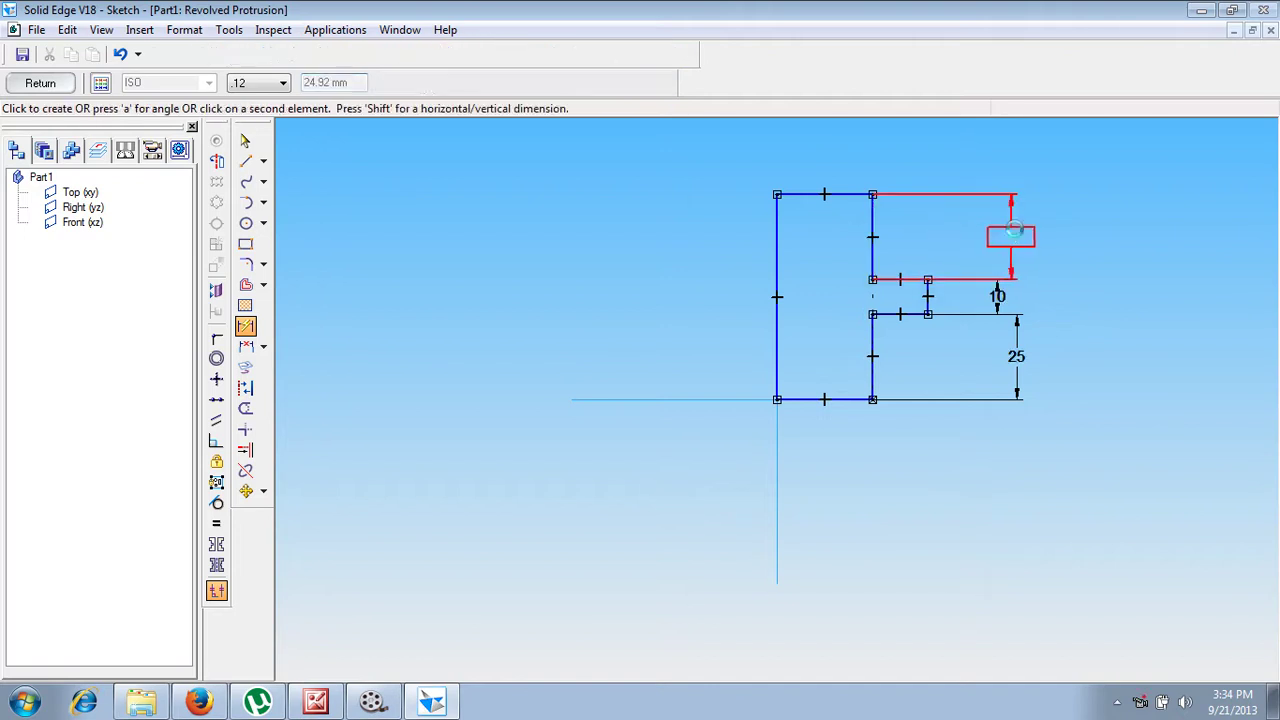
left_click(1015, 240)
type("1")
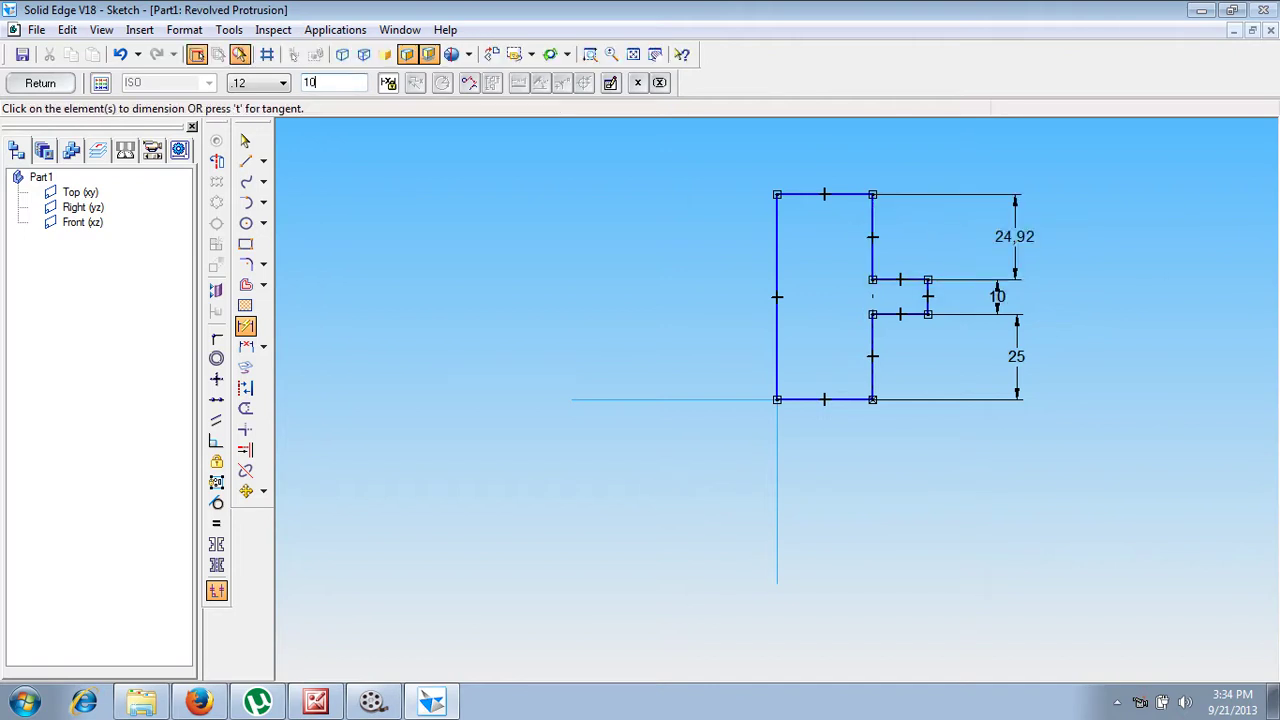
type("0")
key("Return")
left_click(775, 278)
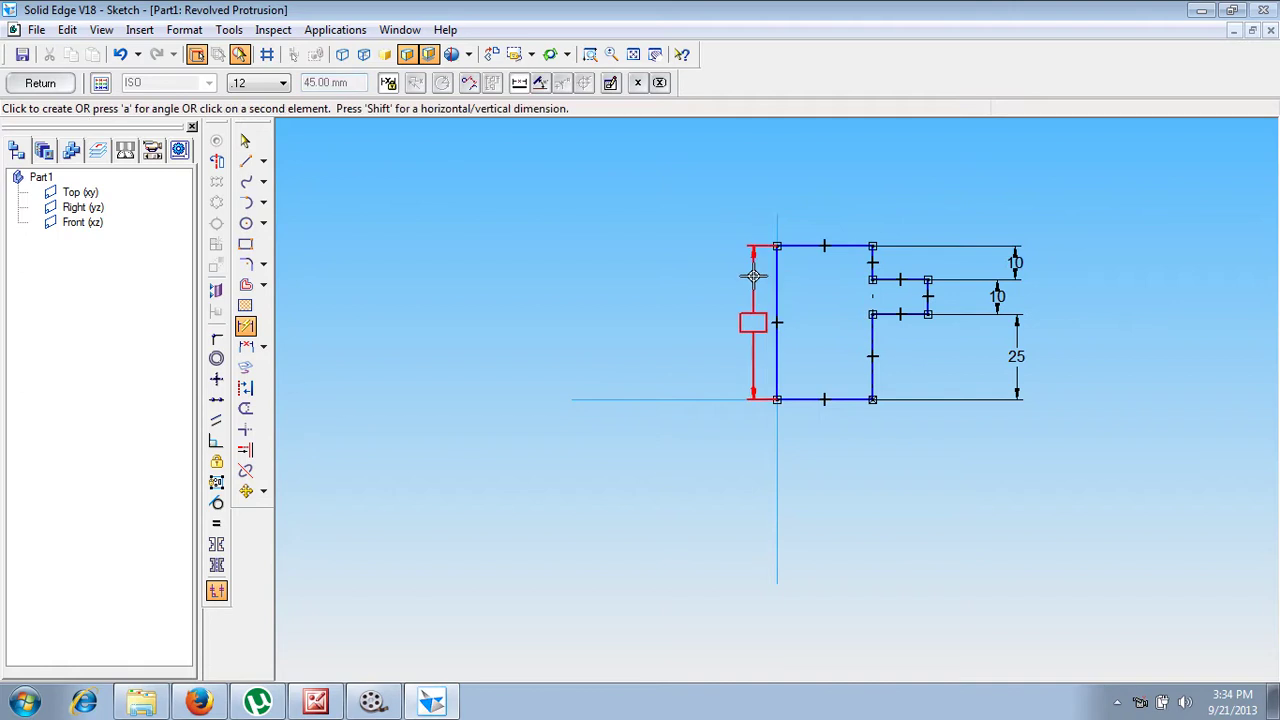
left_click(754, 276)
key("Escape")
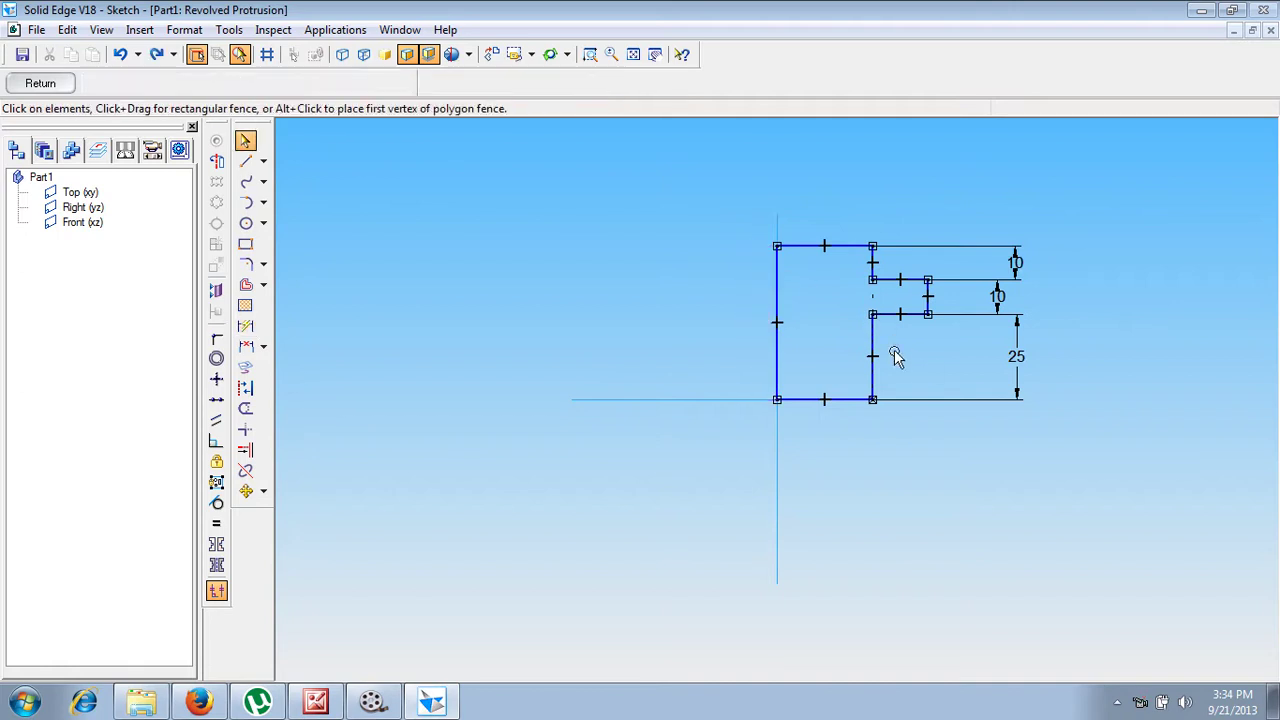
Step: Dimension the profile's base line and set it to 25 mm
left_click(245, 326)
left_click(836, 400)
left_click(829, 431)
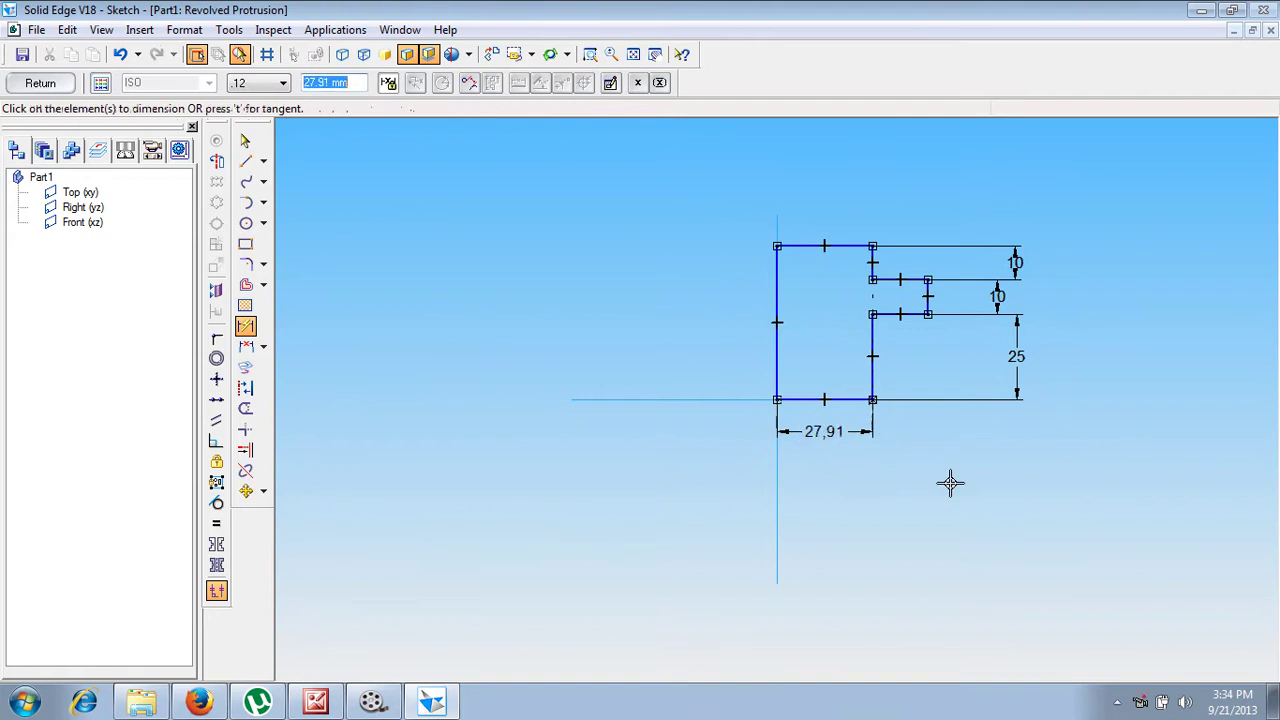
type("2")
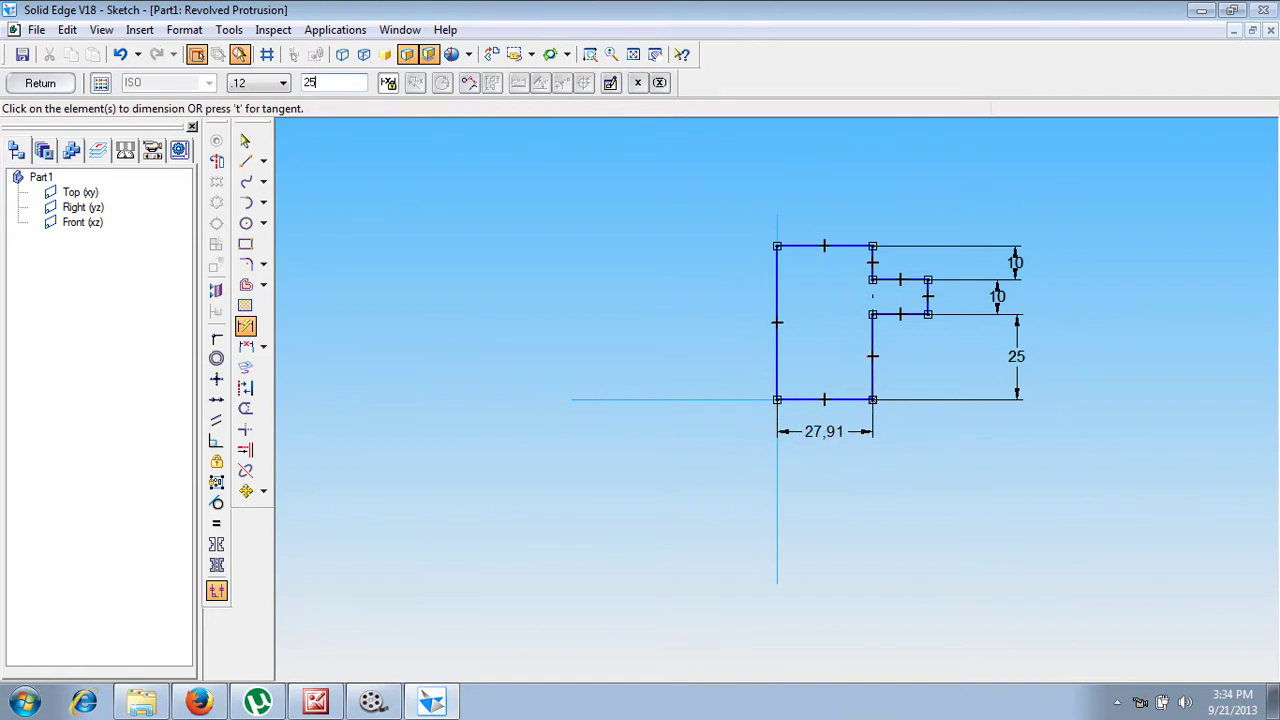
type("5")
key("Return")
Step: Dimension the distance from the vertical reference line to the flange's outer edge and set it to 45 mm
left_click(927, 297)
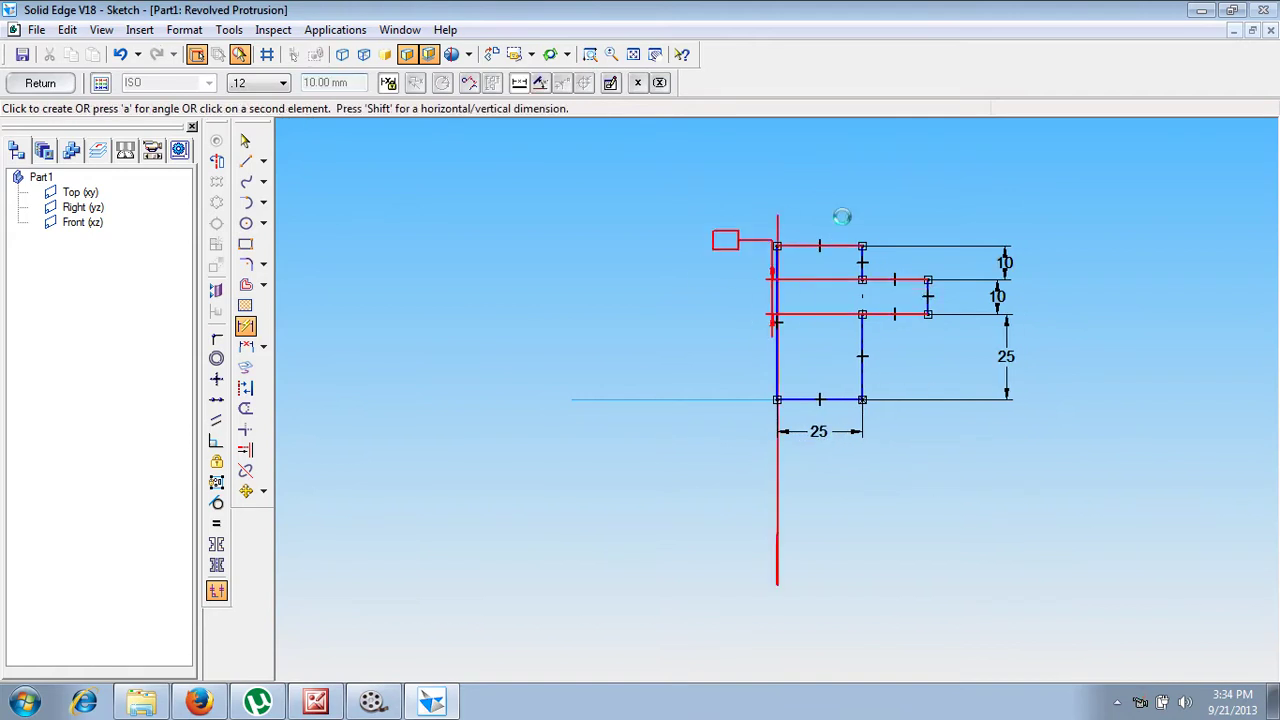
left_click(777, 228)
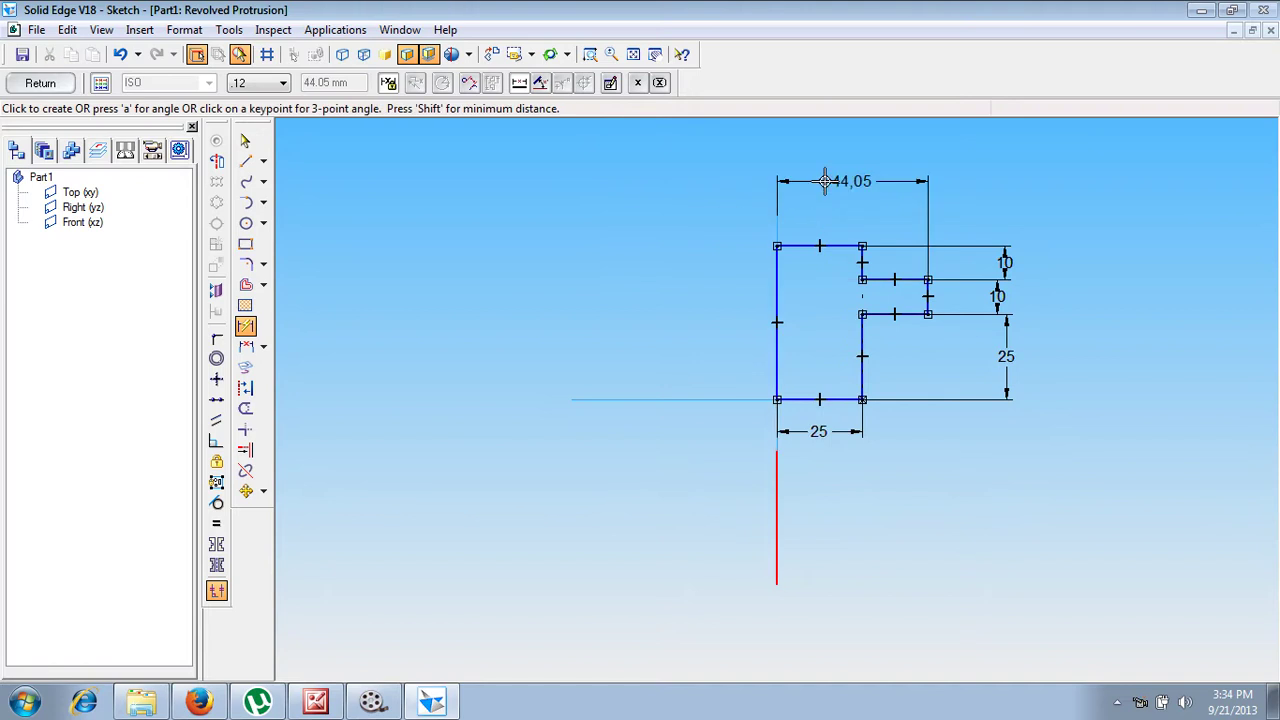
left_click(825, 181)
type("4")
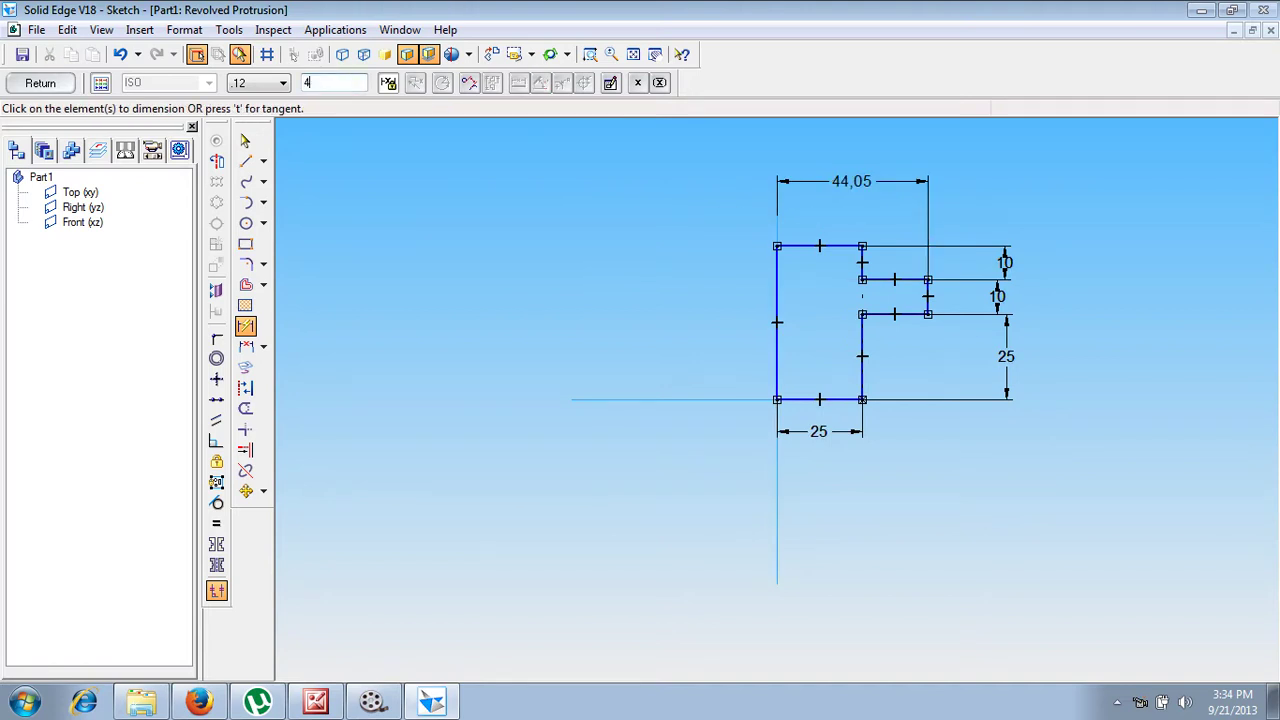
type("5")
key("Return")
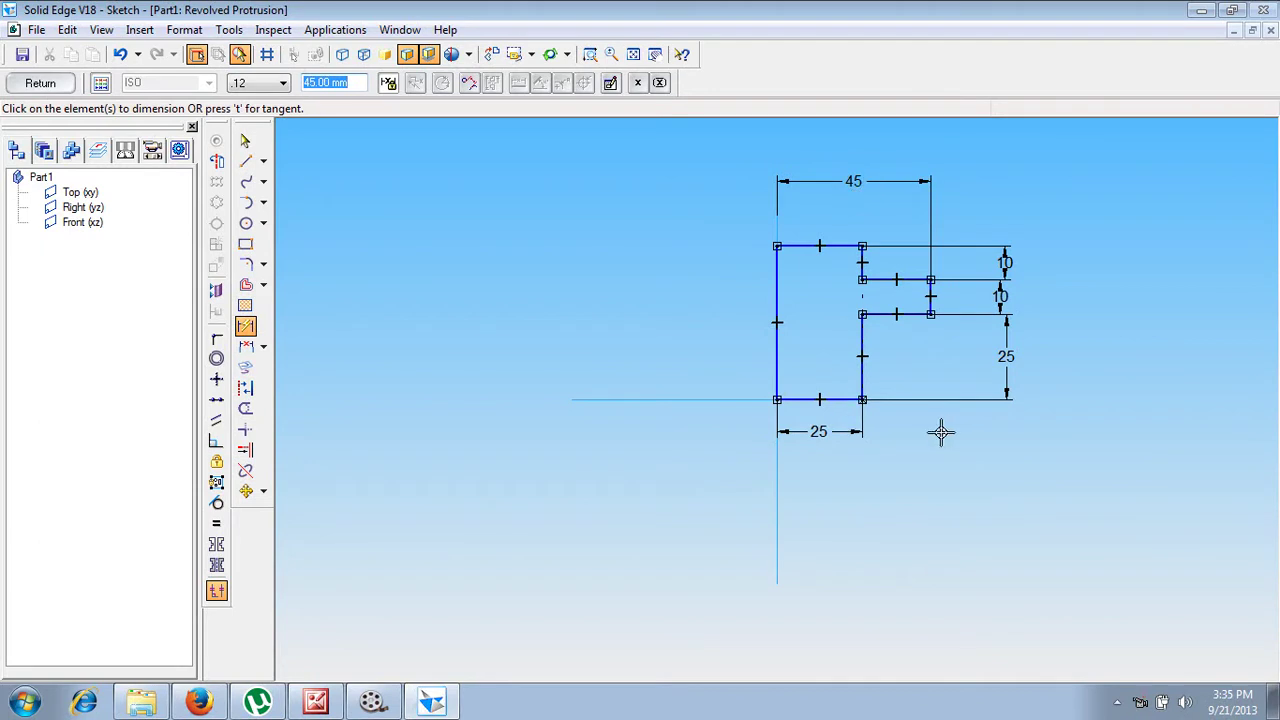
Step: Make the vertical reference line the axis of revolution and revolve the profile 360° into a solid
left_click(217, 162)
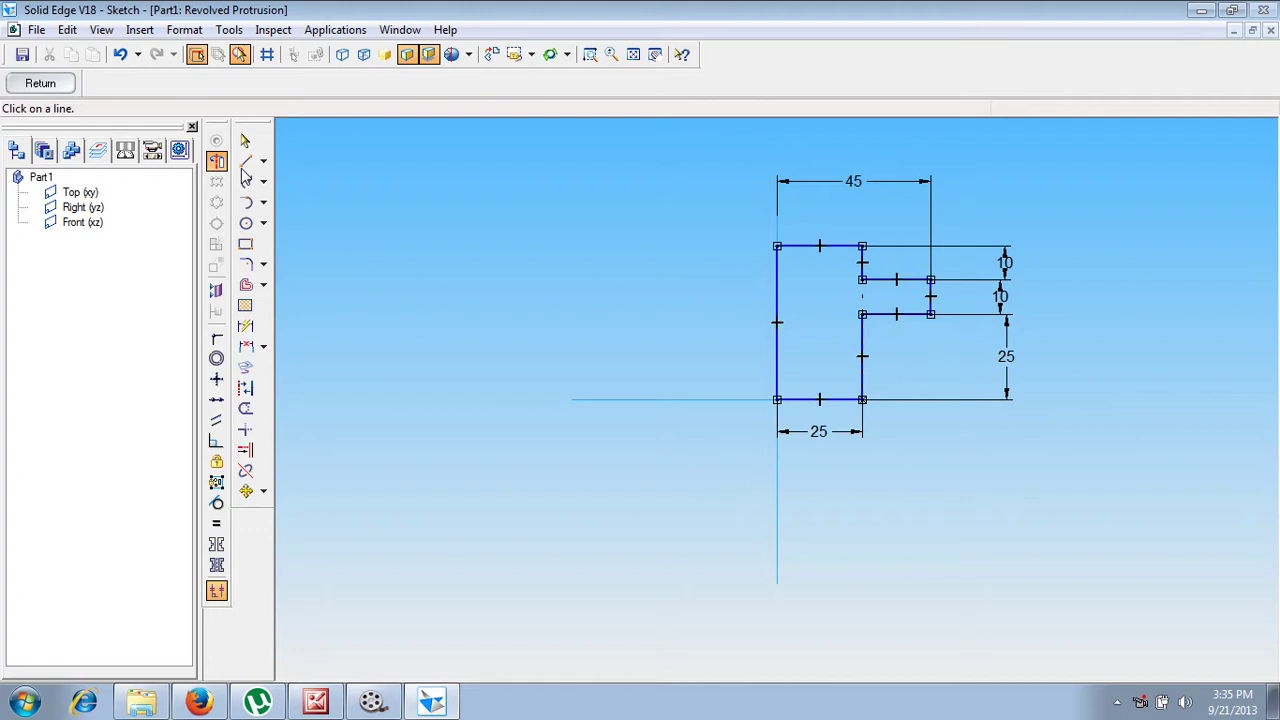
left_click(771, 503)
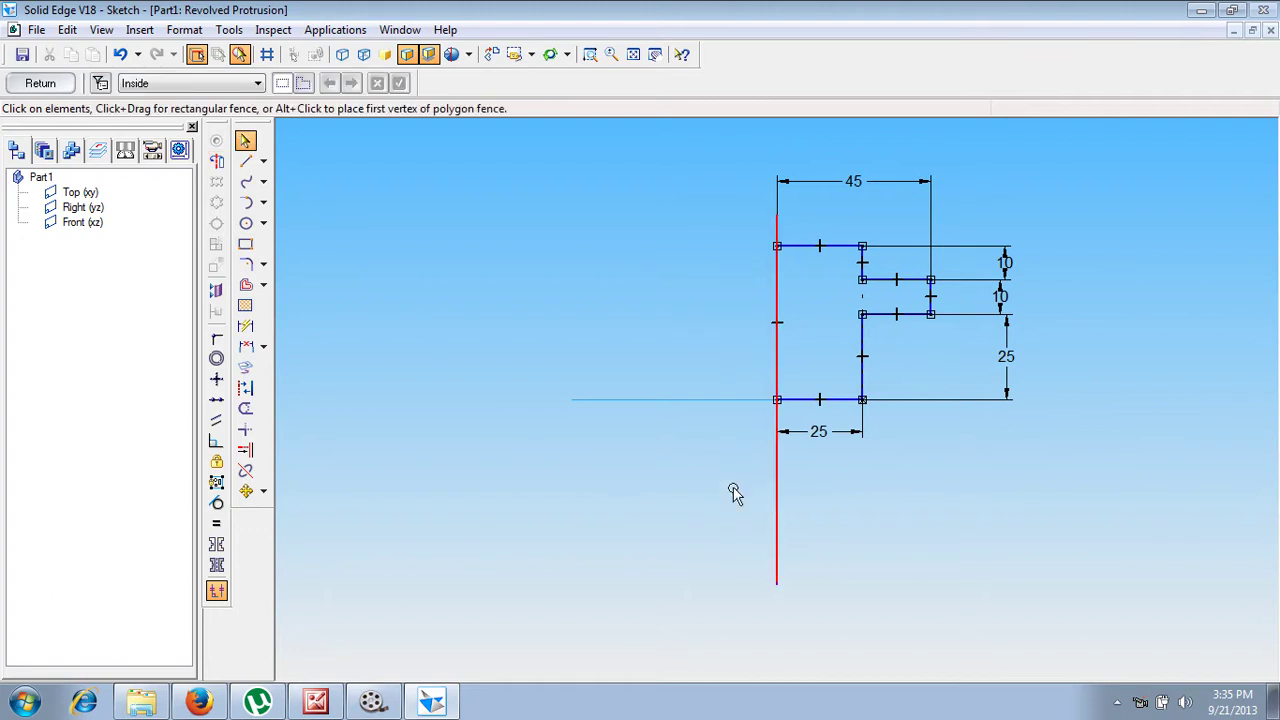
left_click(42, 83)
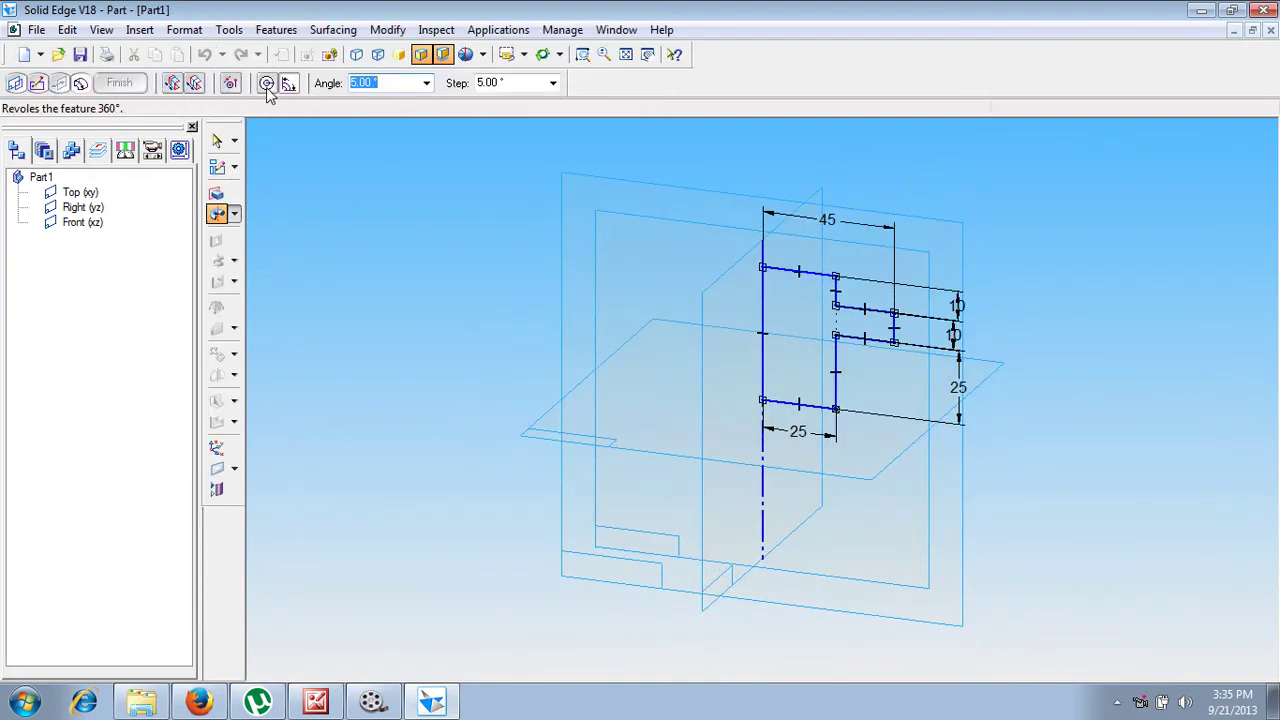
left_click(266, 84)
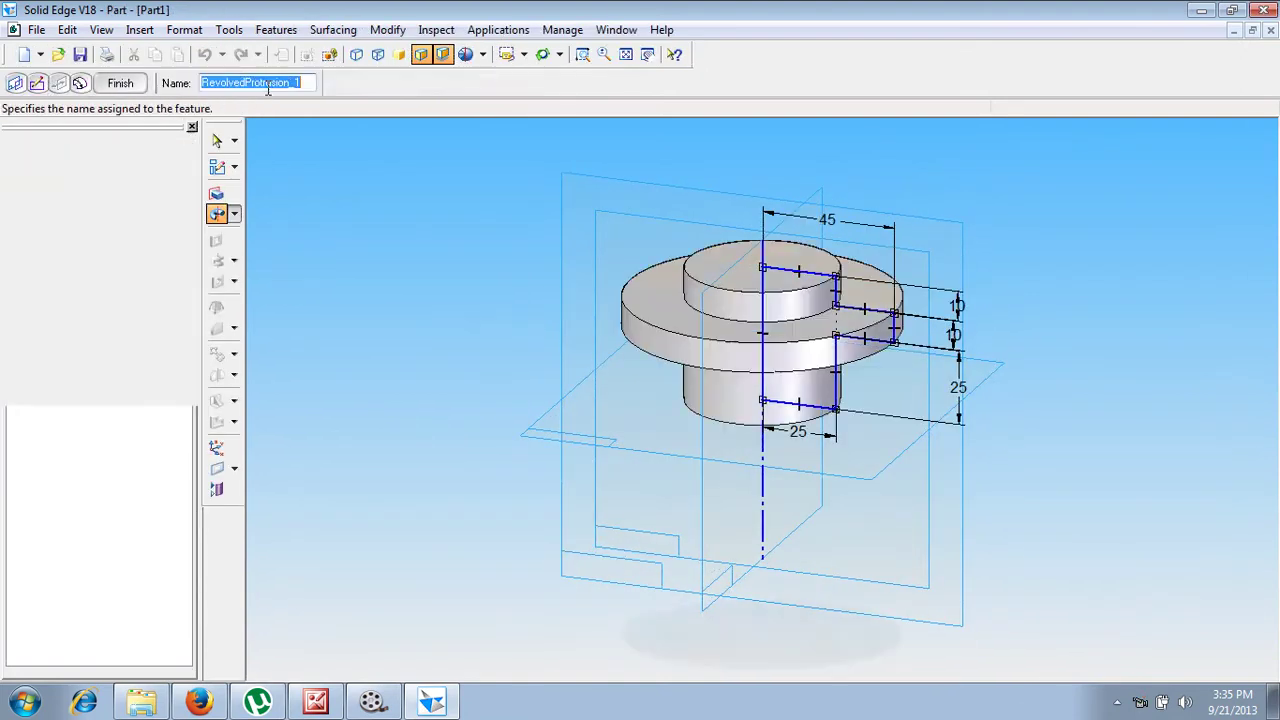
left_click(121, 84)
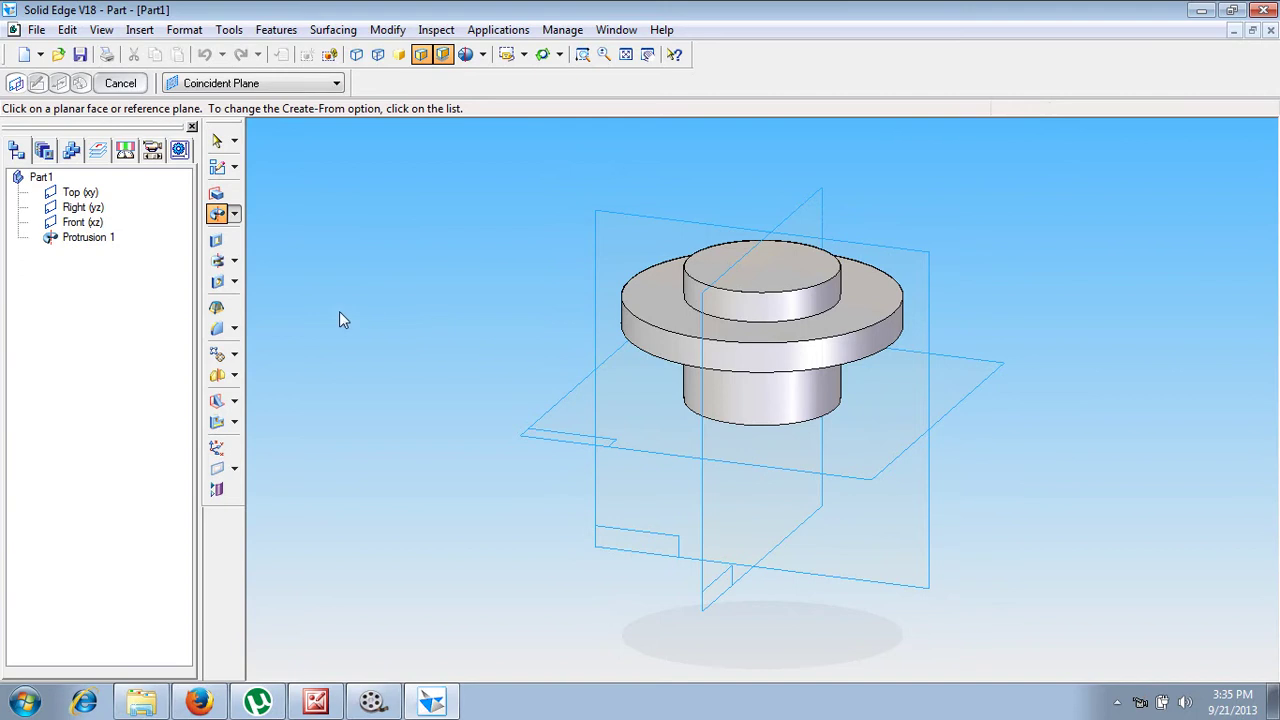
Step: Round the base edge of the upper boss and the flange's upper and lower outer edges with a 5 mm radius
left_click(218, 328)
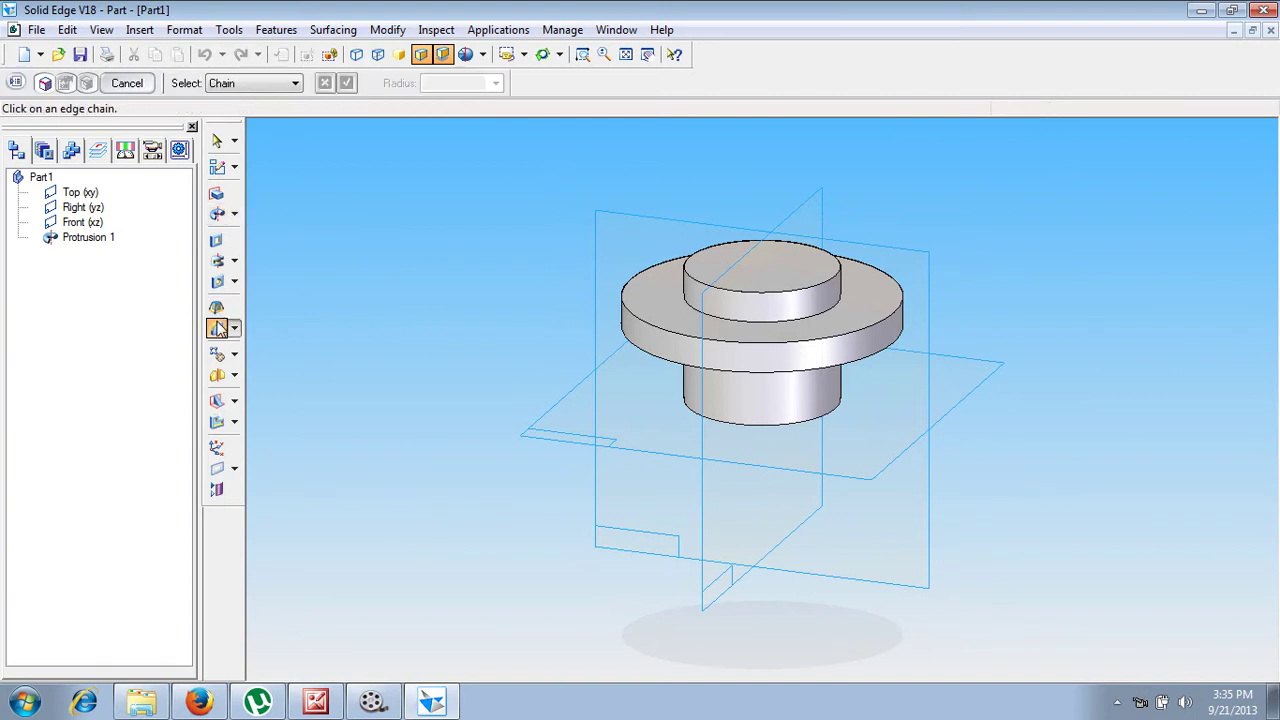
left_click(253, 87)
left_click(252, 100)
left_click(838, 314)
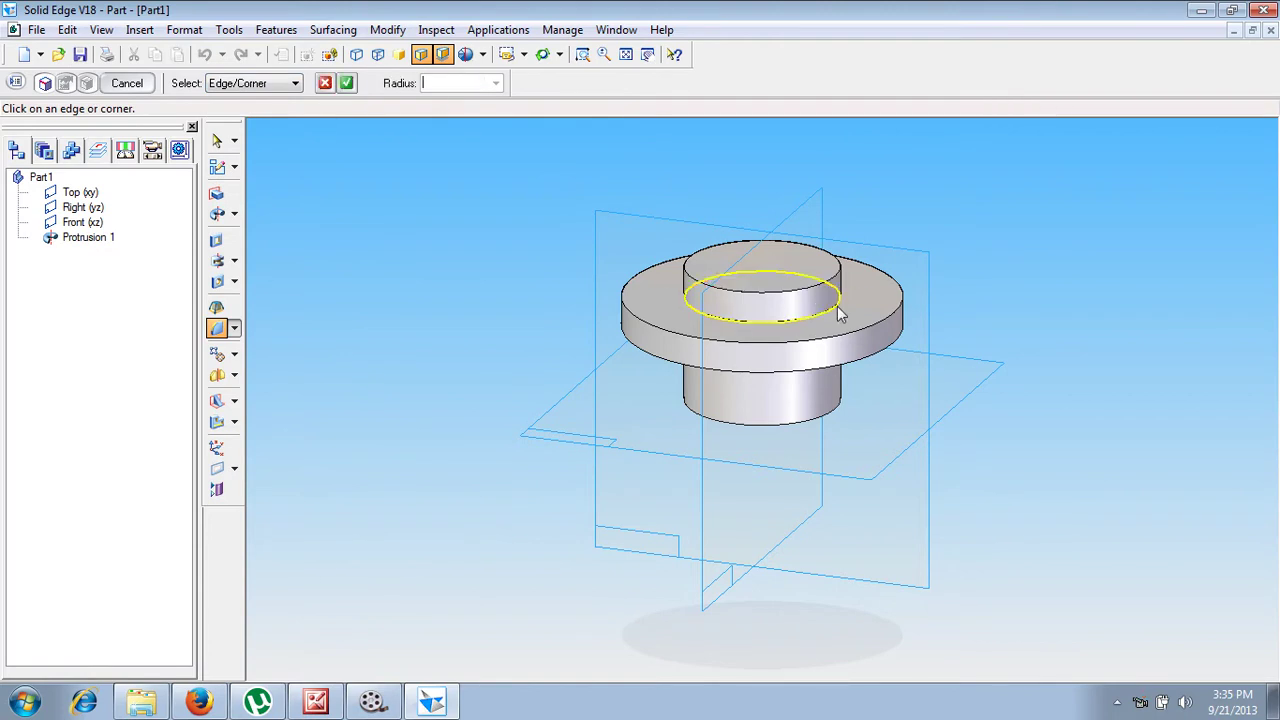
left_click(885, 327)
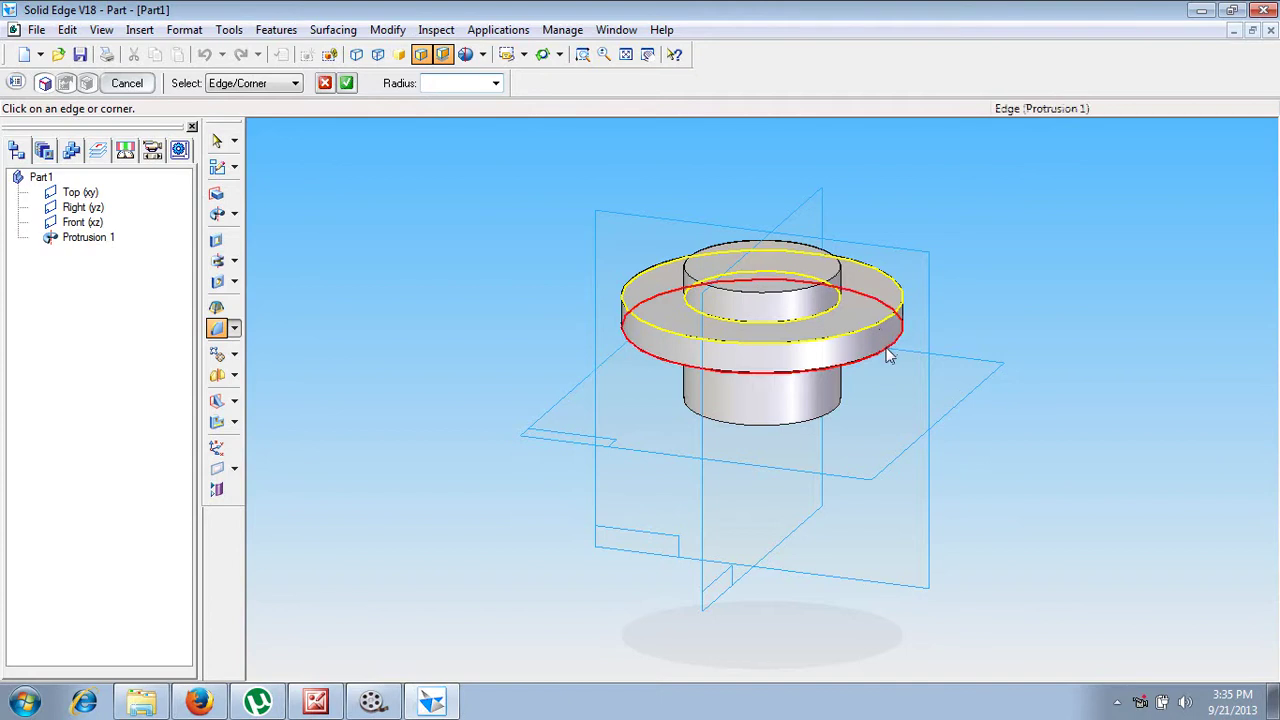
left_click(889, 353)
left_click(436, 86)
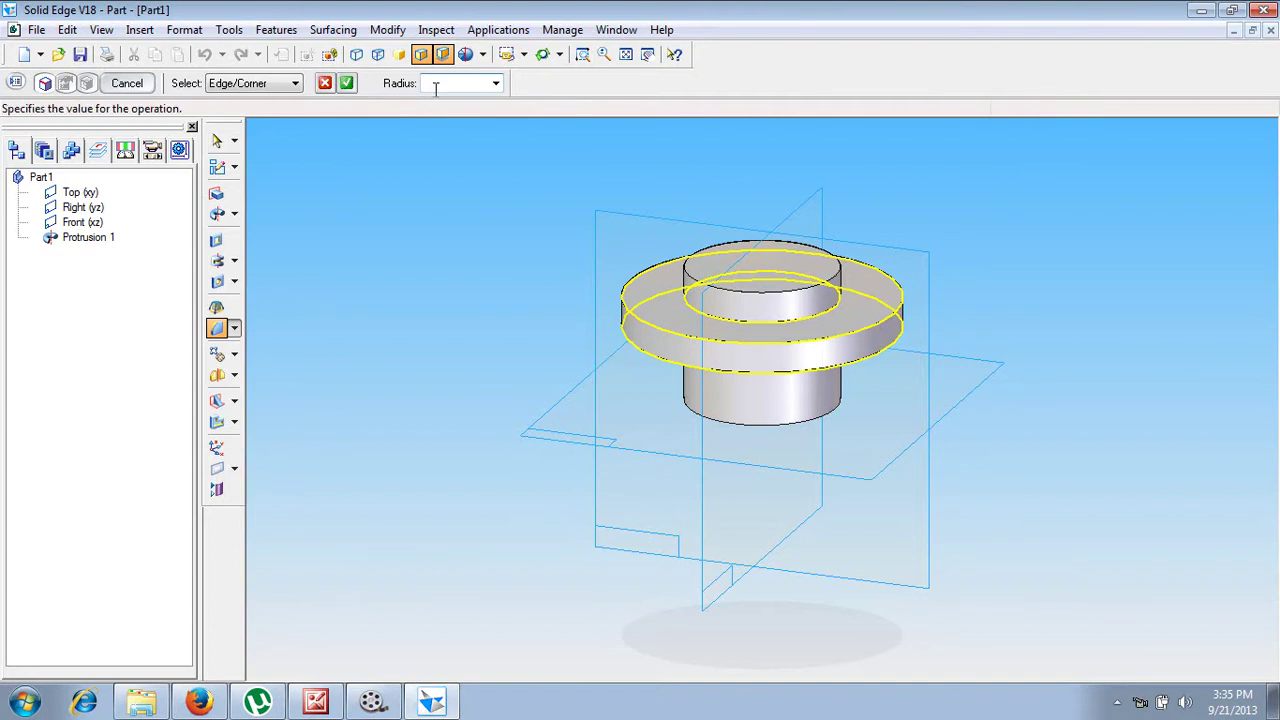
type("5")
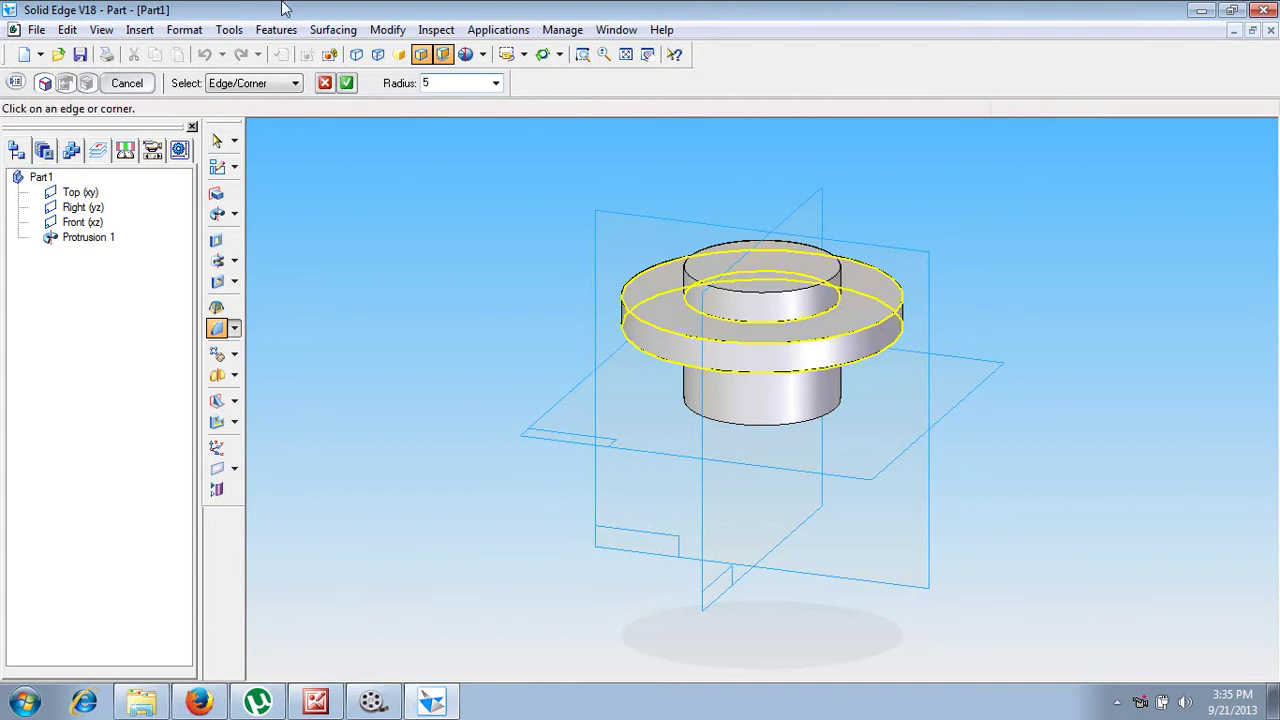
left_click(346, 83)
left_click(153, 88)
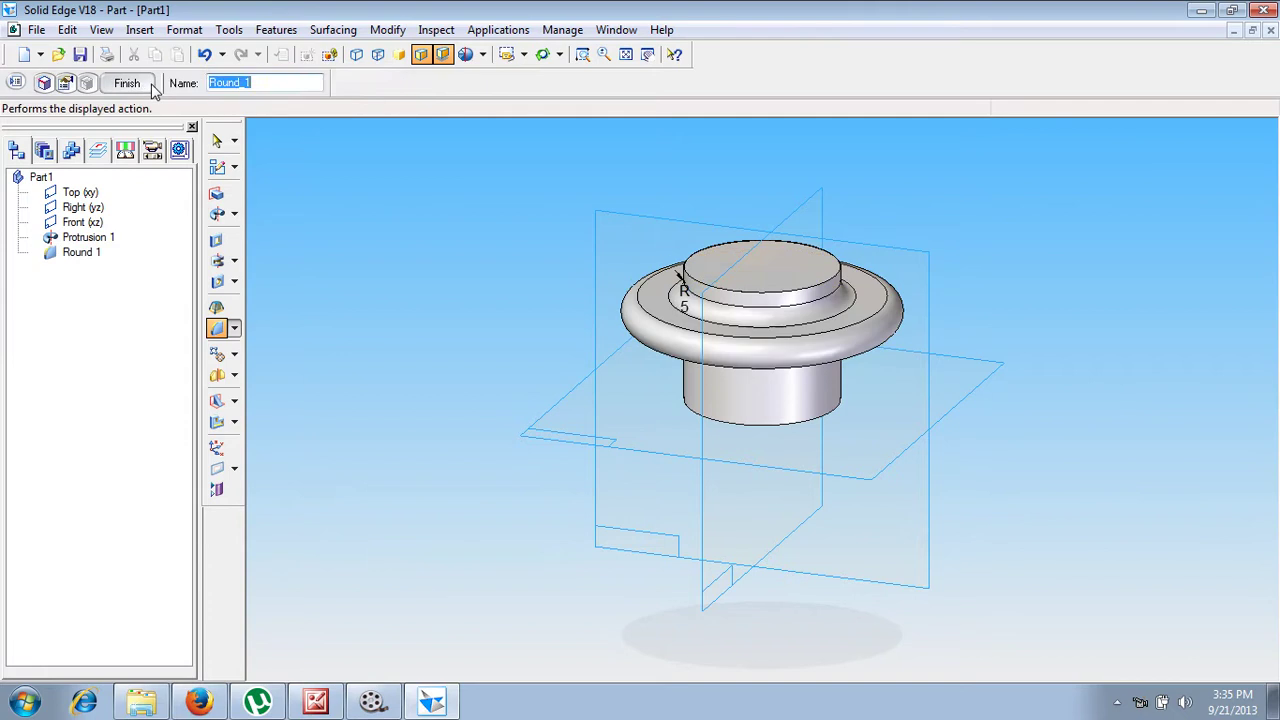
left_click(135, 87)
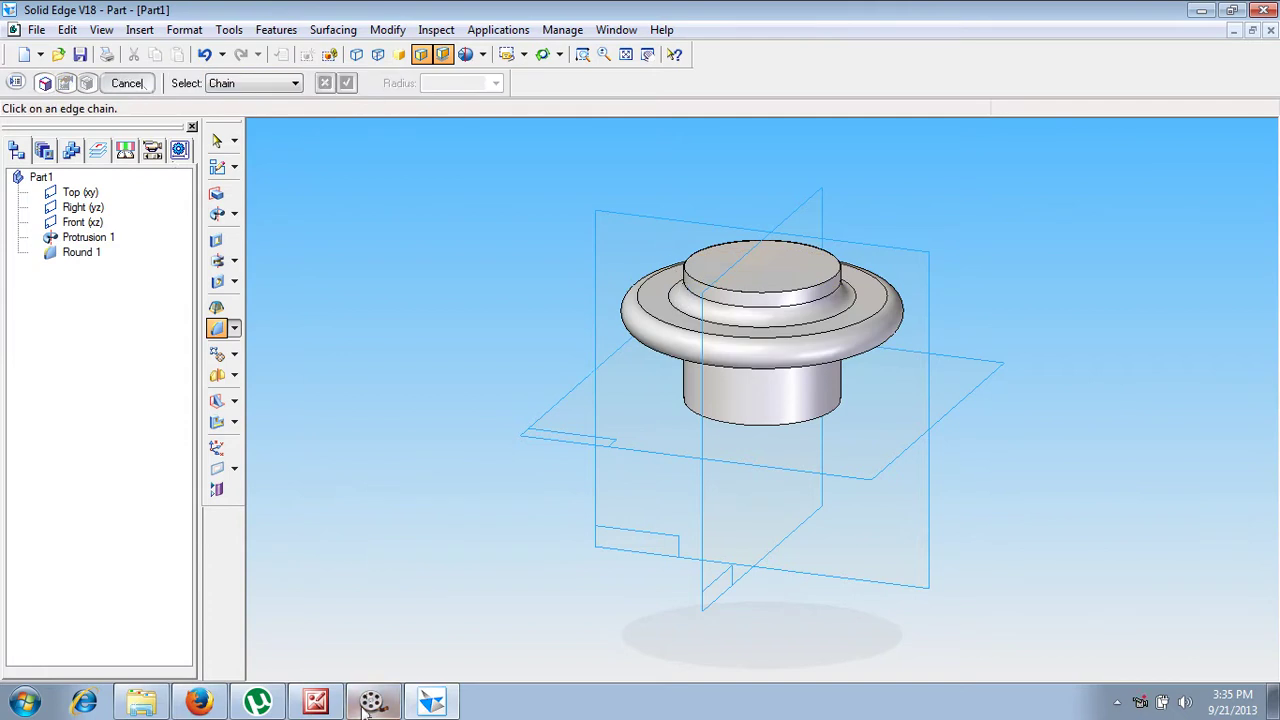
Step: Switch to Picture Manager, compare the reference drawings of the nut and the screw jack body, and return to Solid Edge
left_click(313, 703)
left_click(313, 703)
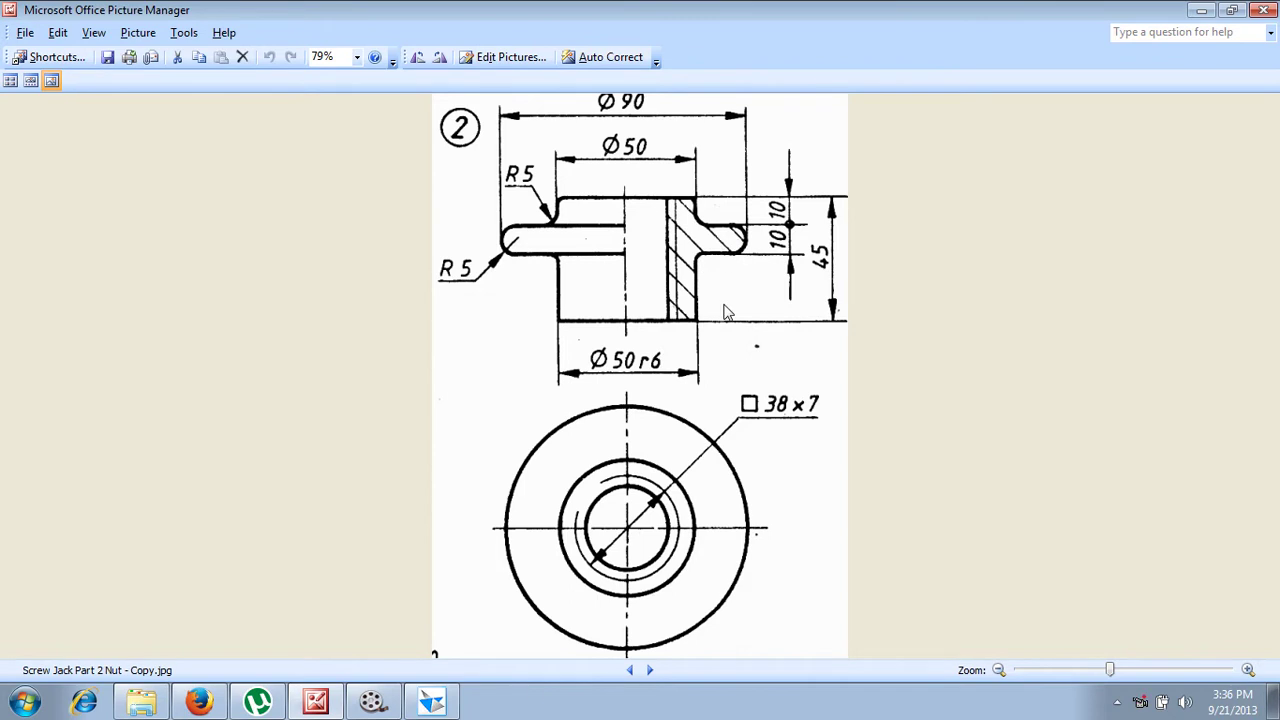
left_click(629, 670)
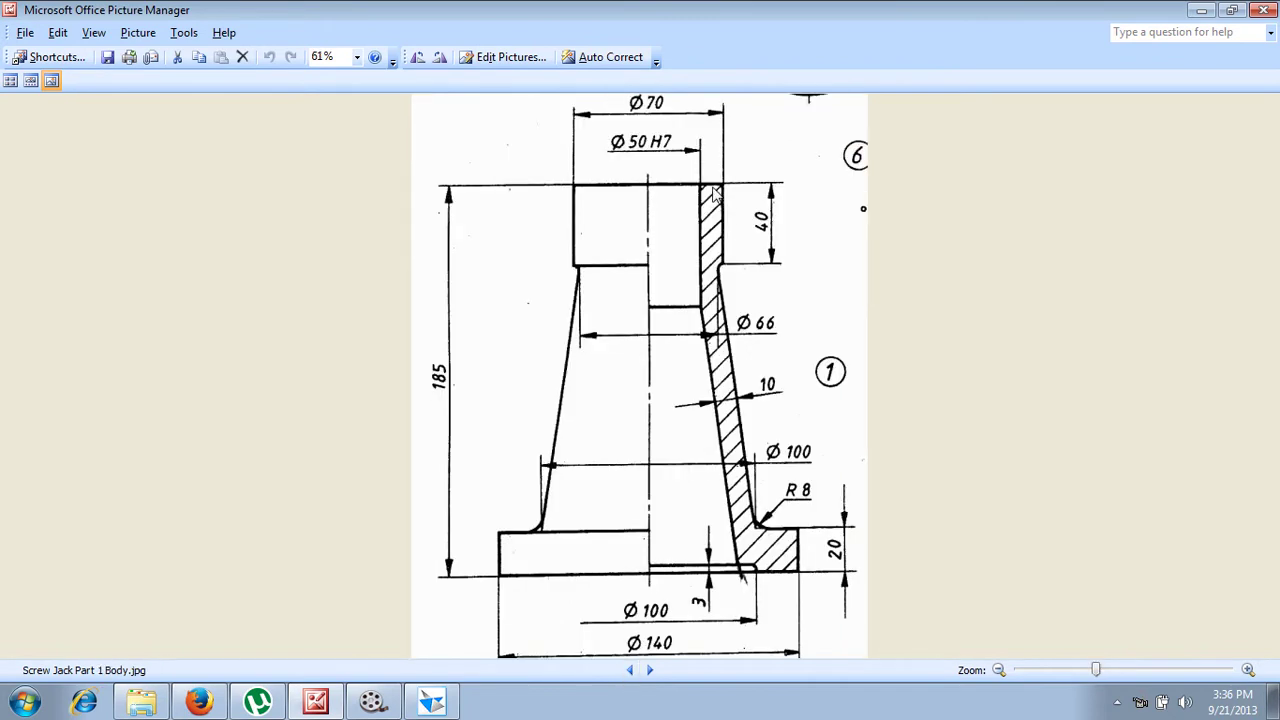
left_click(649, 670)
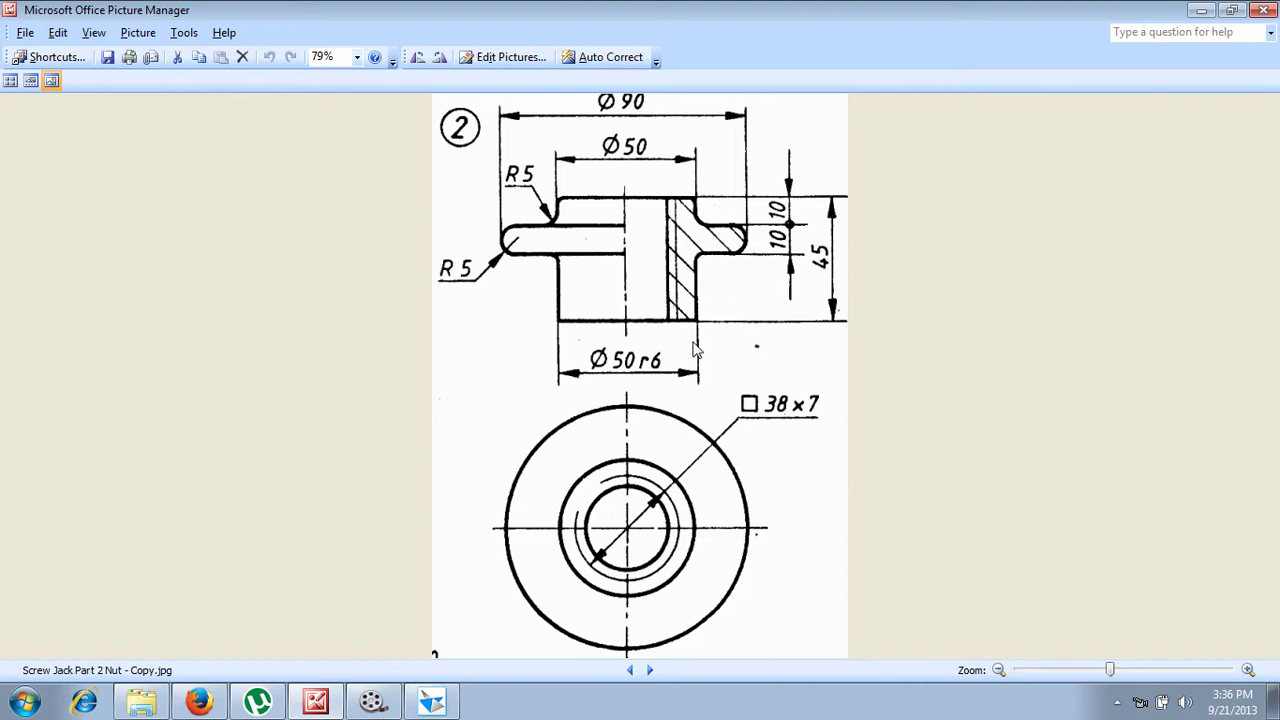
left_click(431, 703)
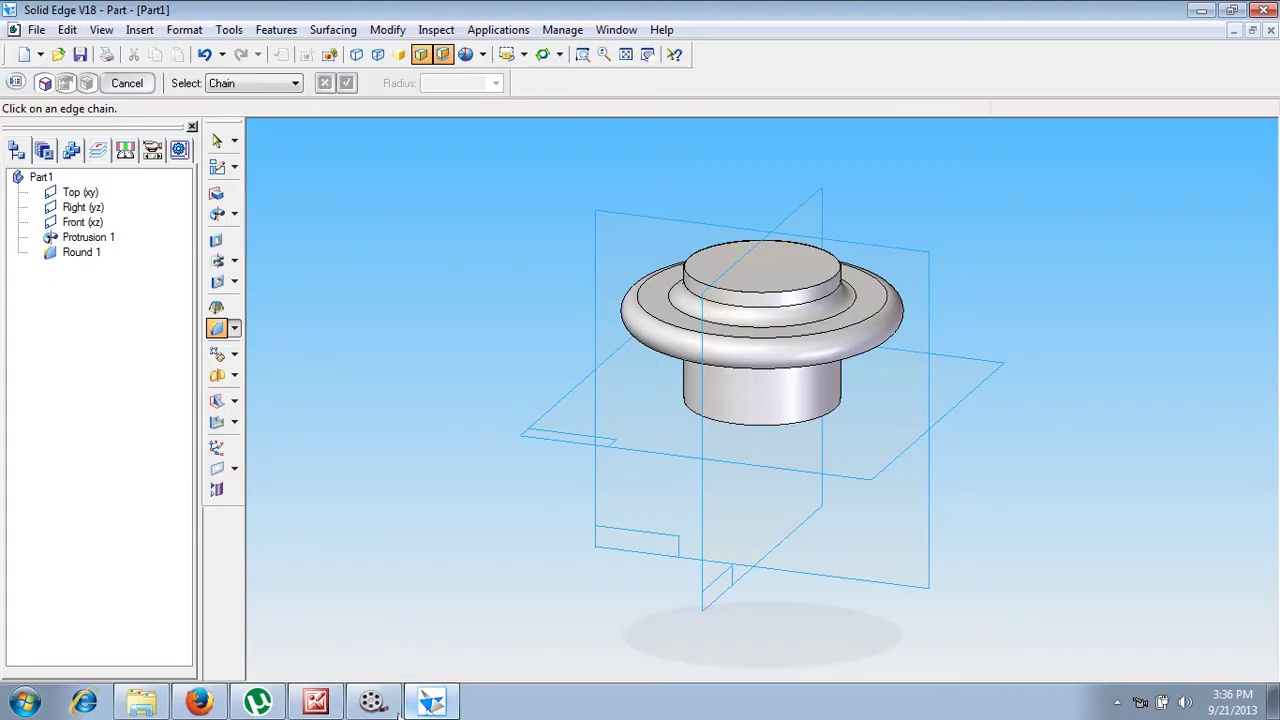
Step: Start a hole on the boss's top face, configured as Threaded, 38 mm diameter, thread Tr 38 x 7, threaded to the hole extent
left_click(220, 283)
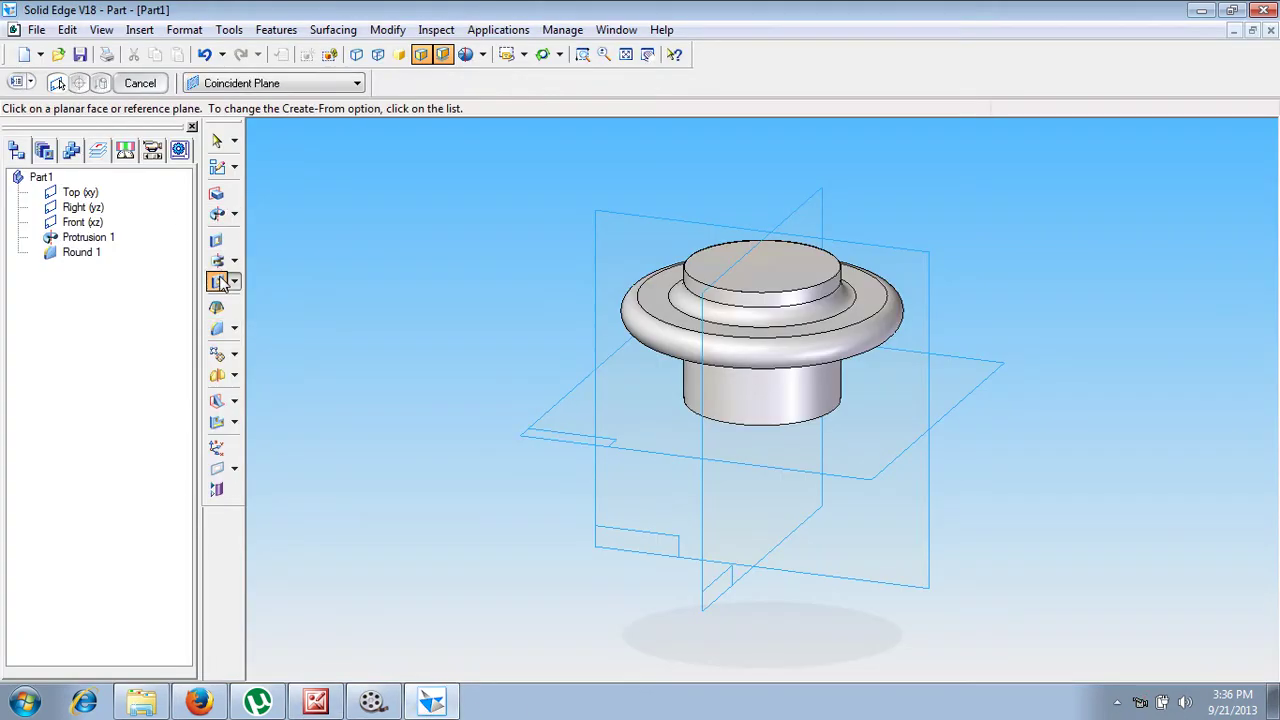
left_click(808, 270)
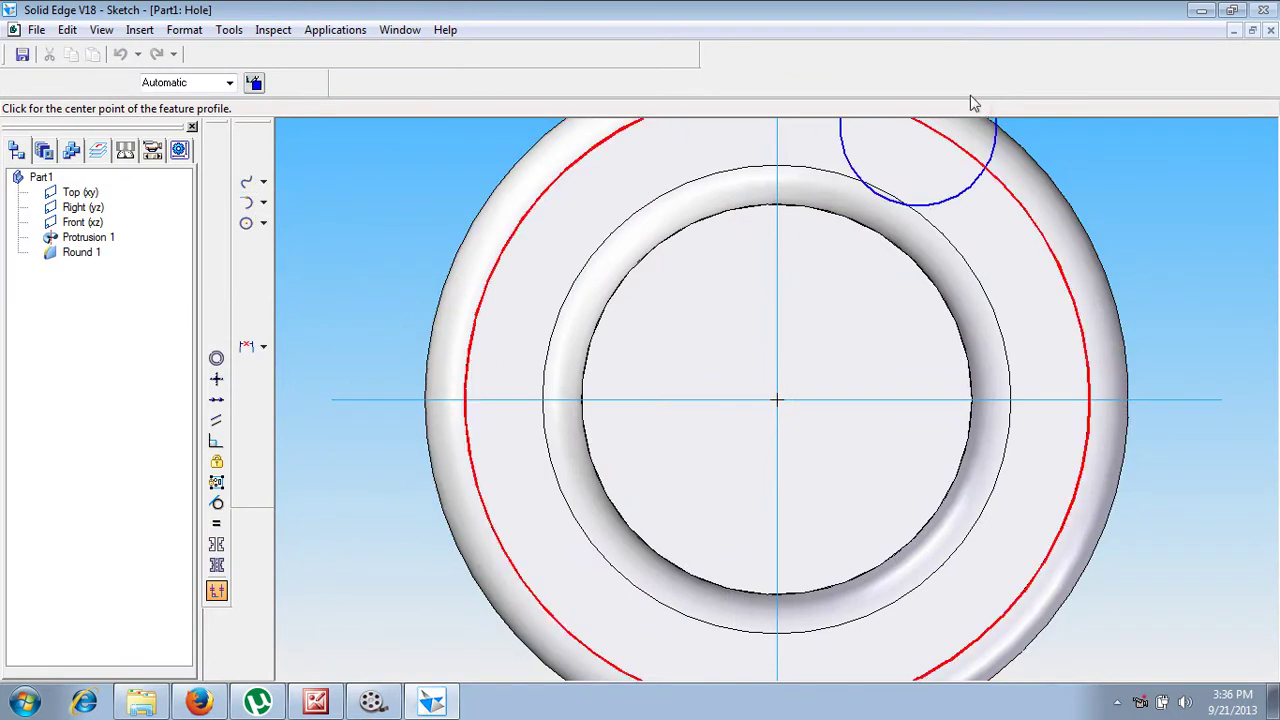
left_click(244, 144)
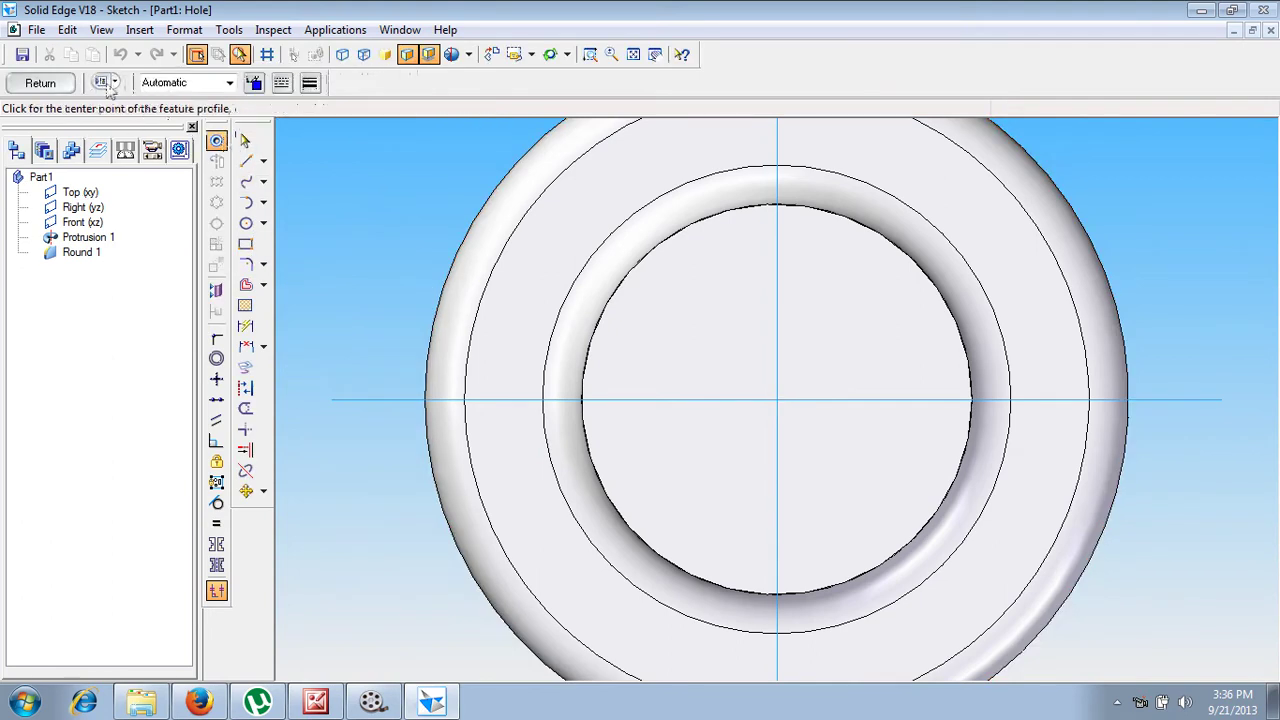
left_click(103, 83)
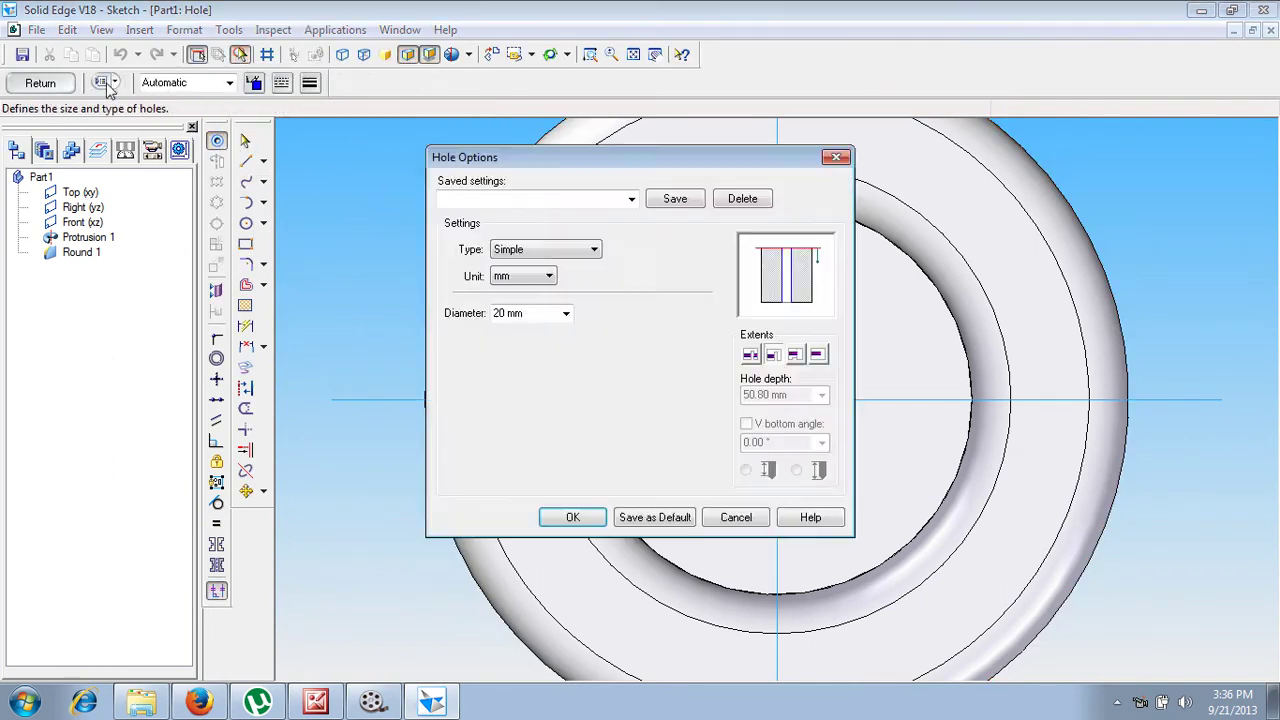
left_click(562, 250)
left_click(553, 278)
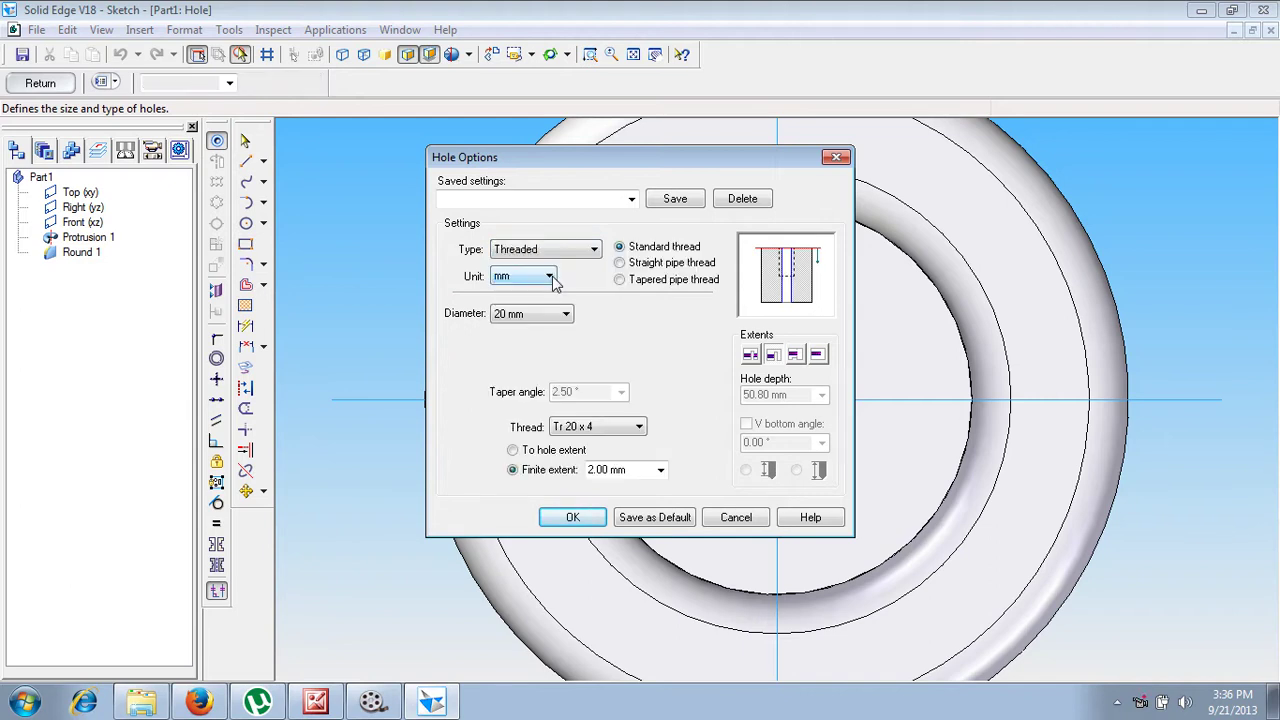
left_click(545, 314)
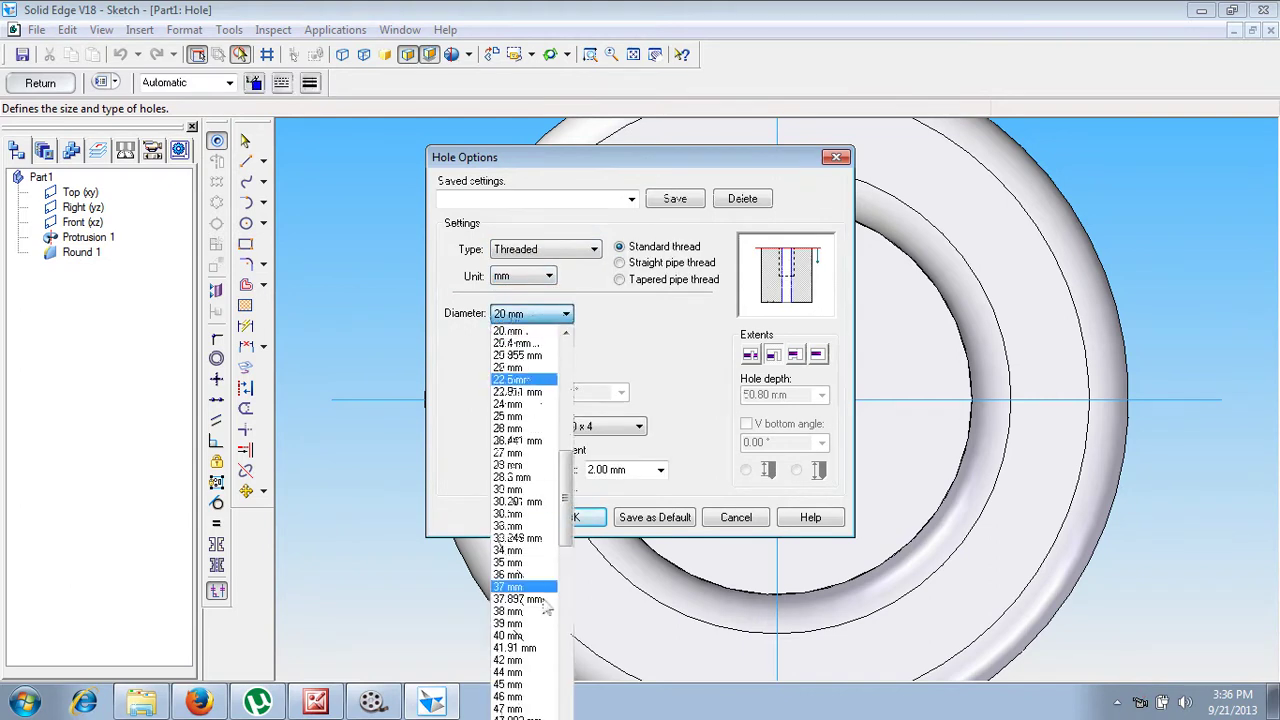
left_click(530, 611)
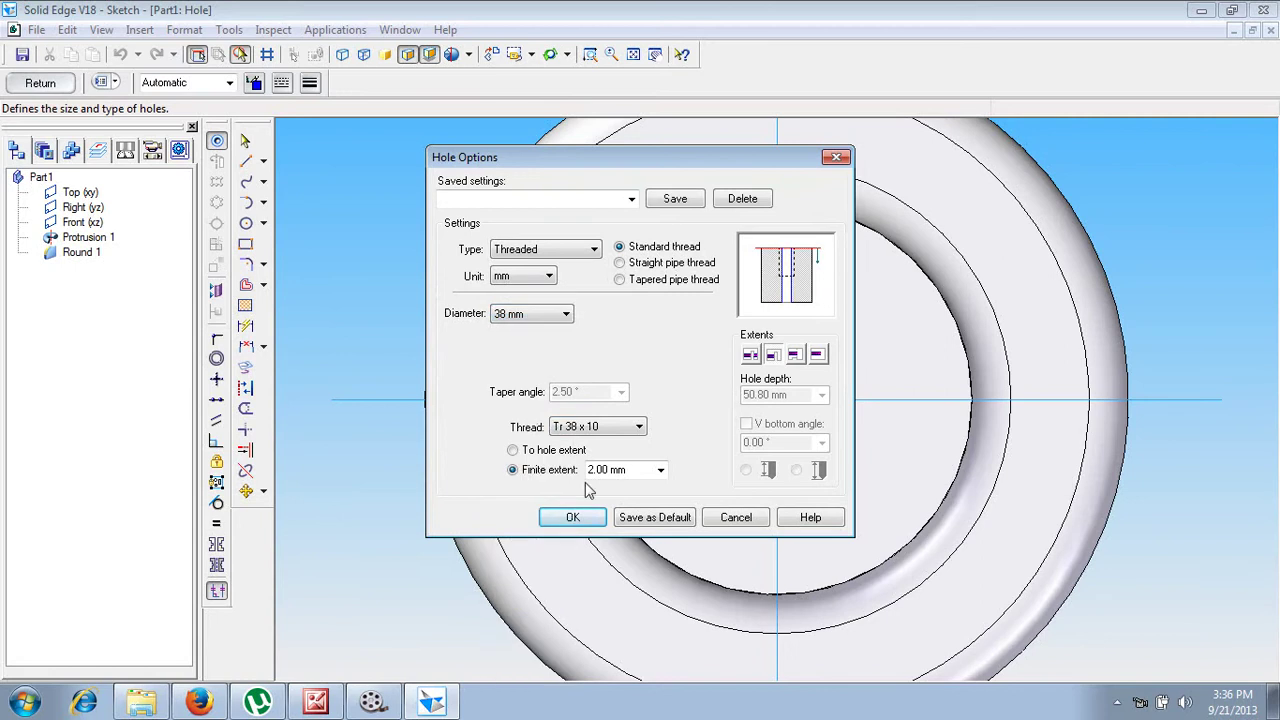
left_click(612, 428)
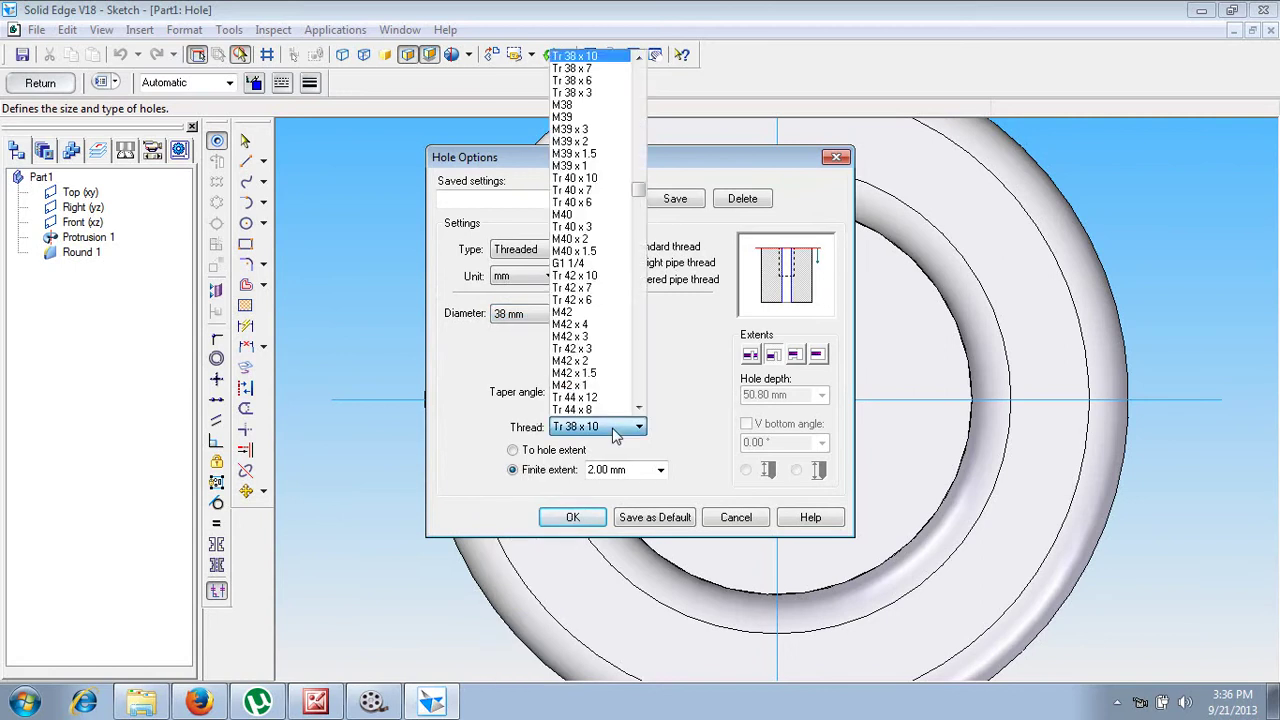
left_click(595, 70)
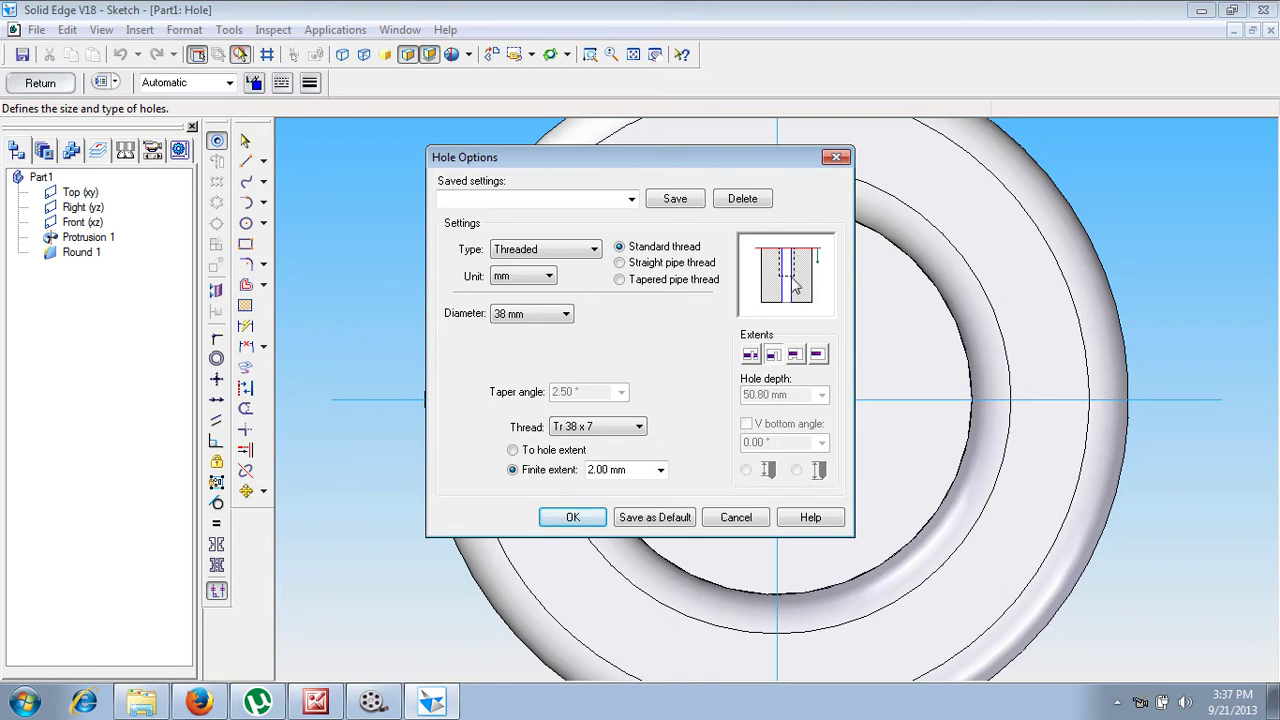
left_click(555, 452)
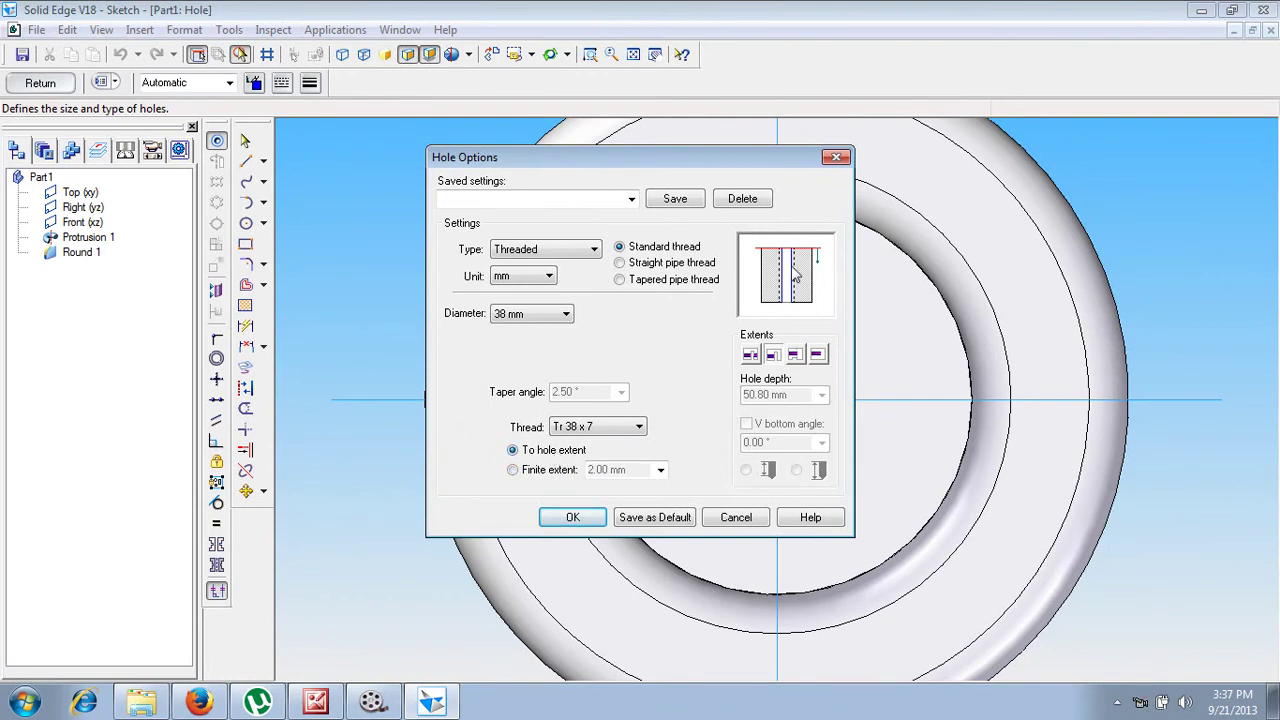
left_click(573, 518)
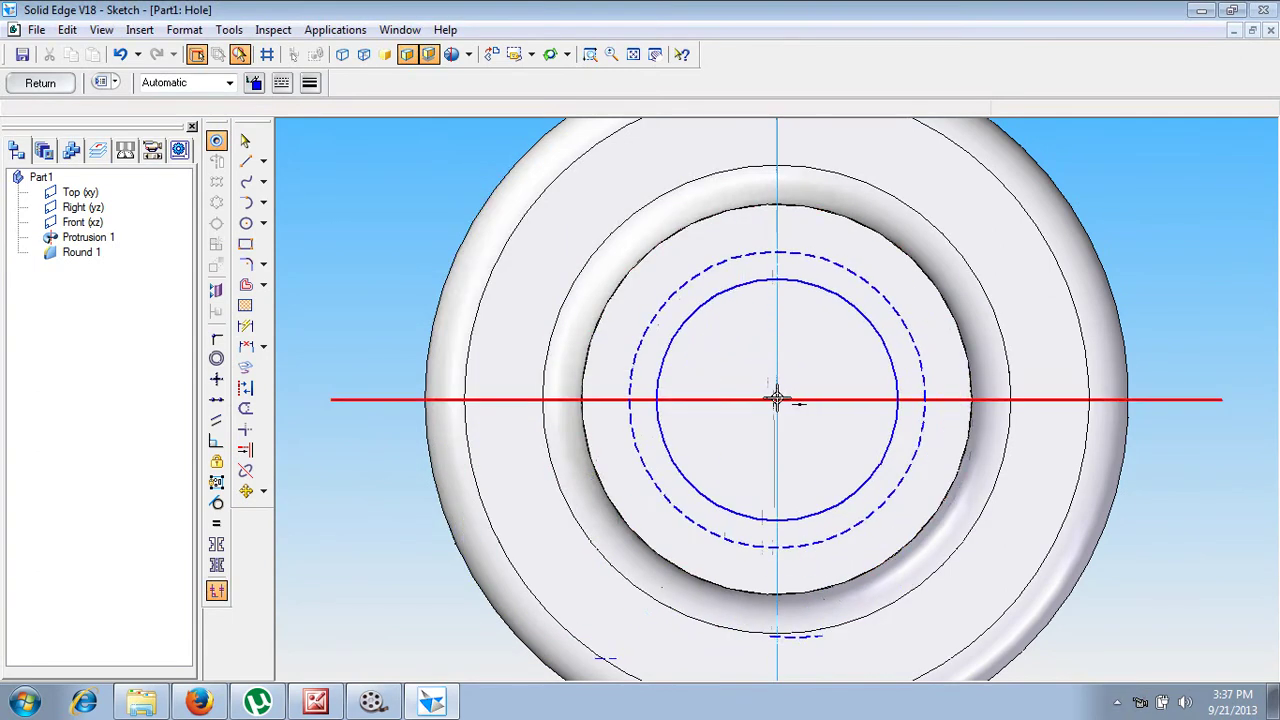
Step: Place the threaded hole at the centre of the boss face and cut it downward through the part
left_click(777, 400)
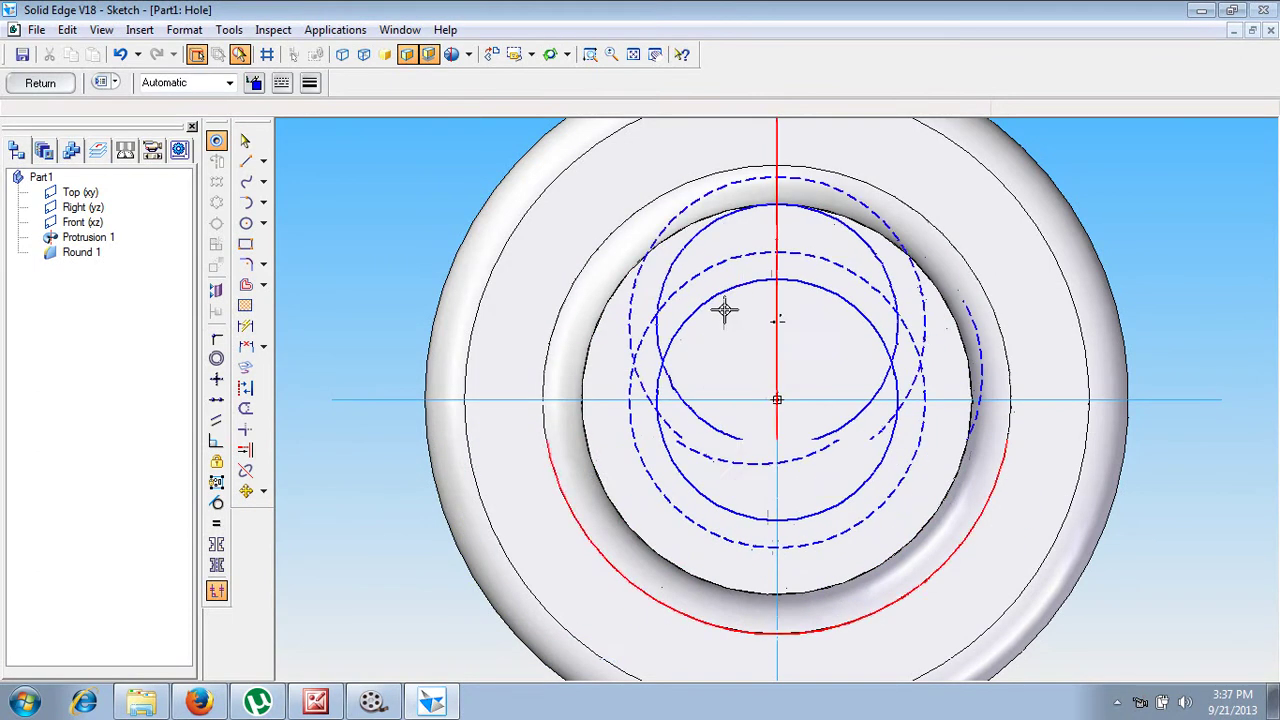
left_click(30, 86)
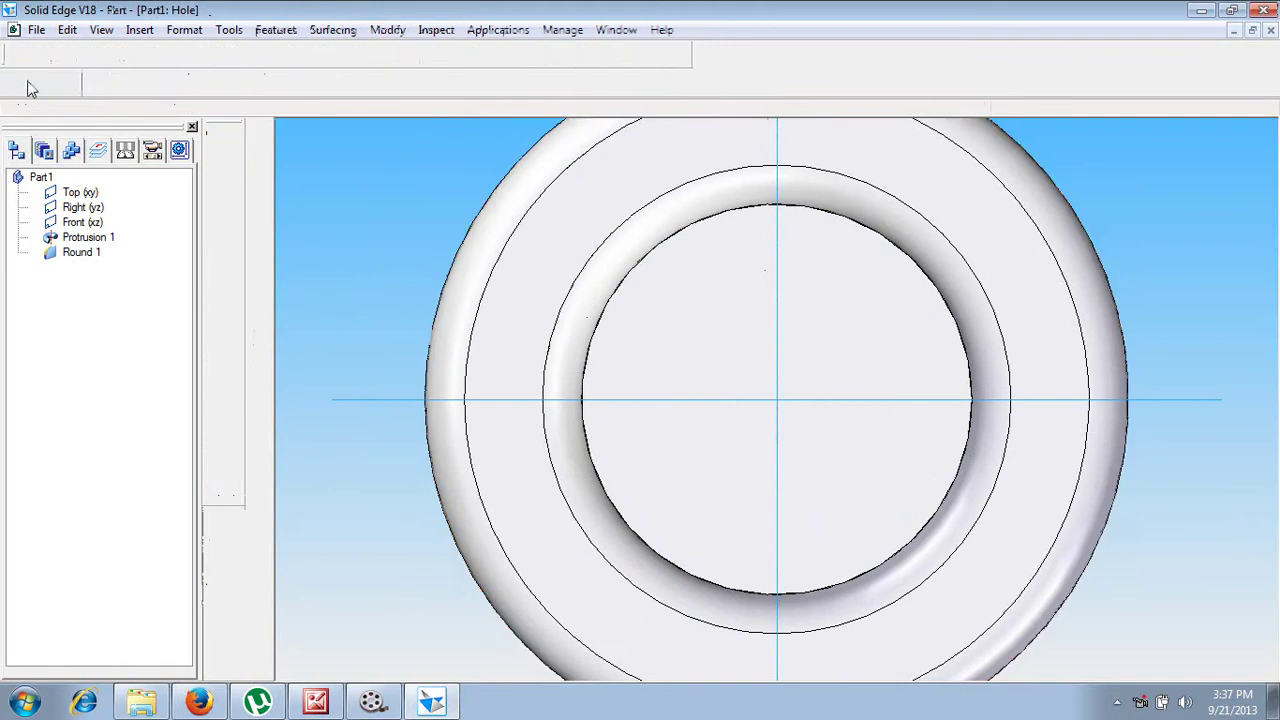
left_click(690, 400)
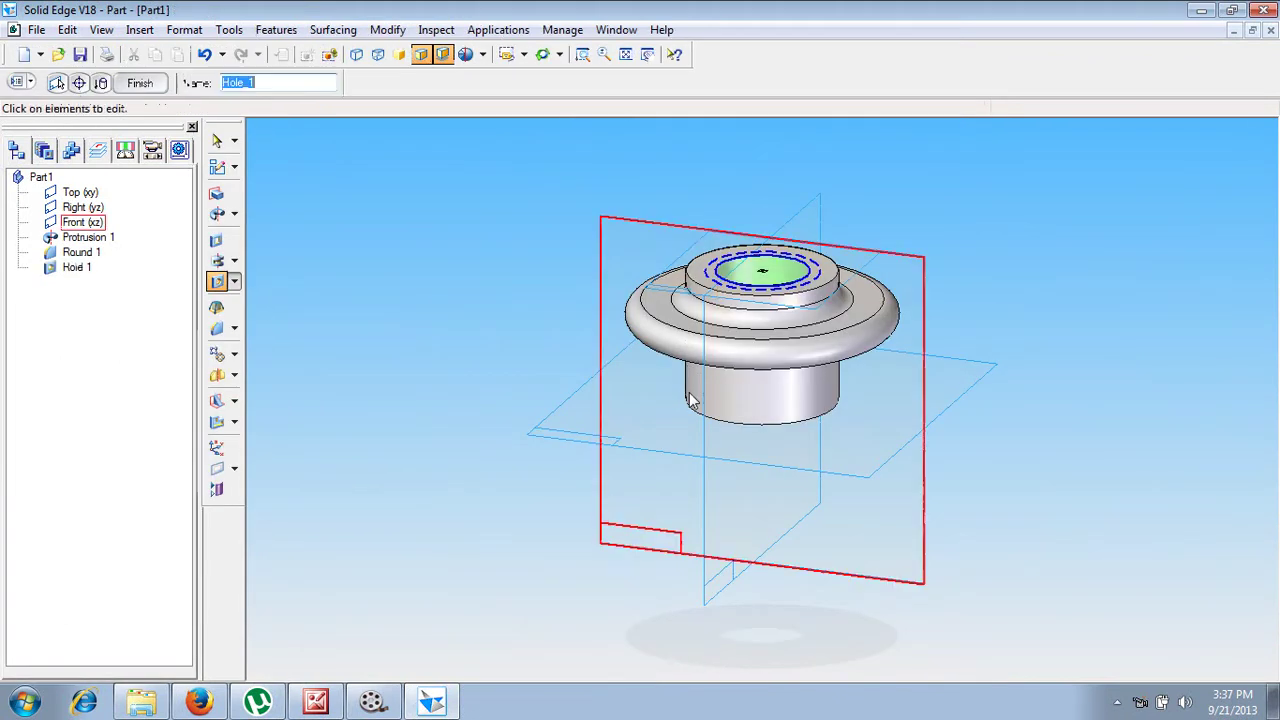
left_click(140, 84)
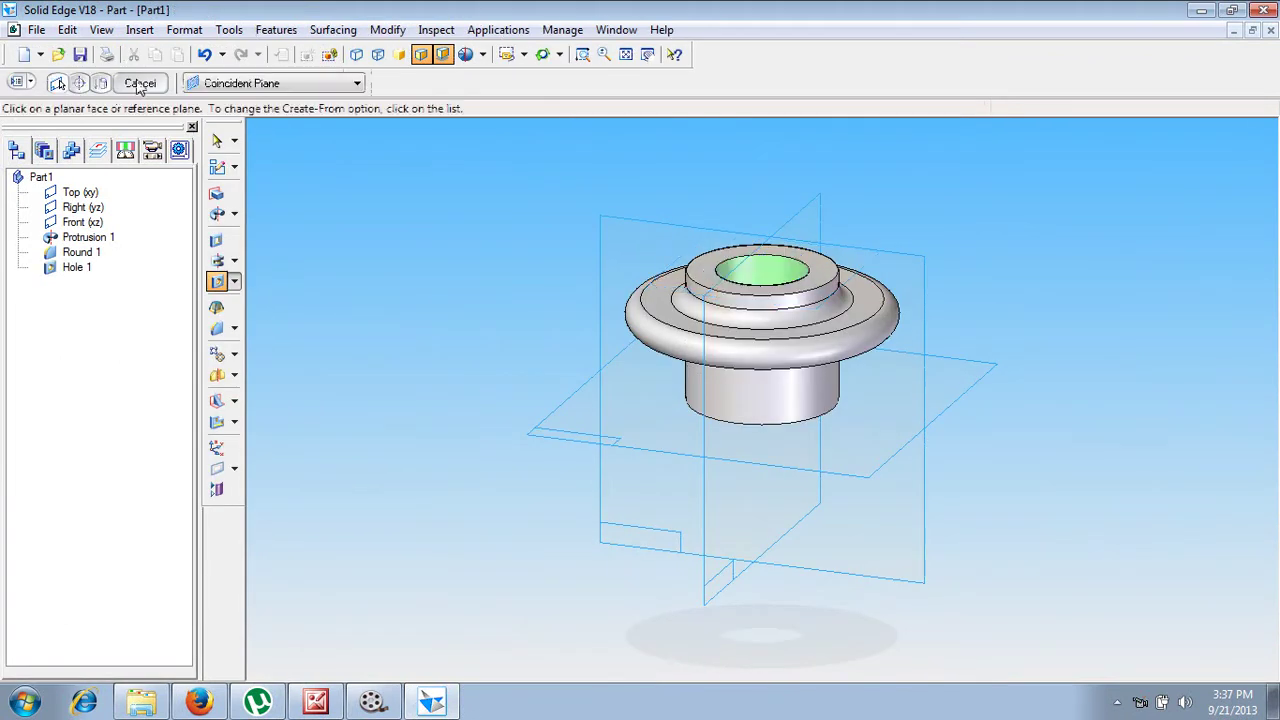
left_click(140, 84)
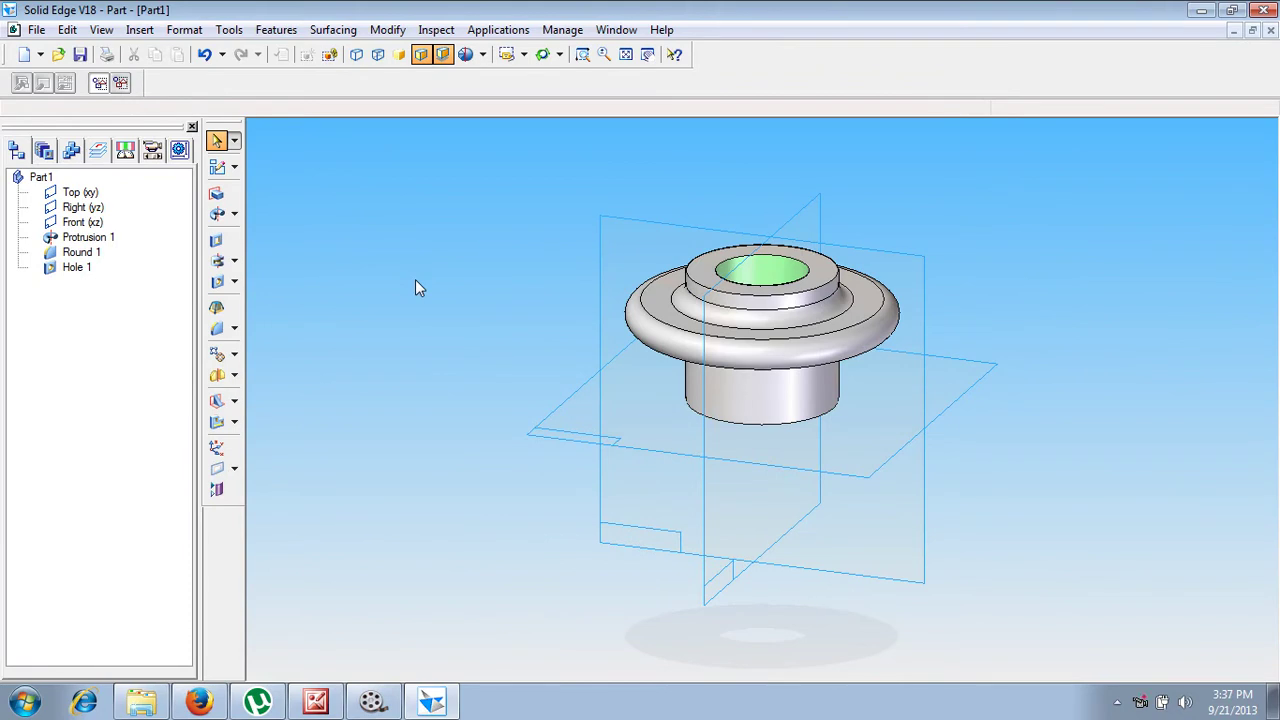
Step: Set the document title to Nut and save the part as Nut in the Screw Jack folder
left_click(80, 56)
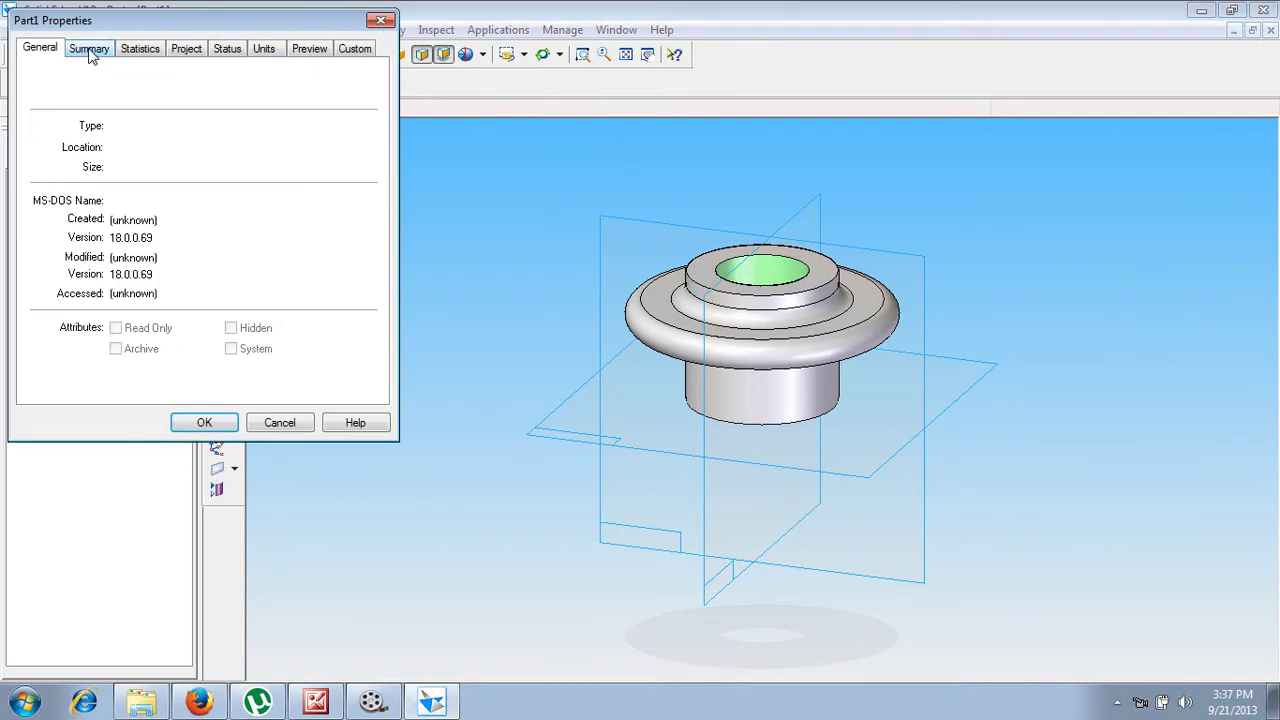
left_click(89, 50)
left_click(106, 81)
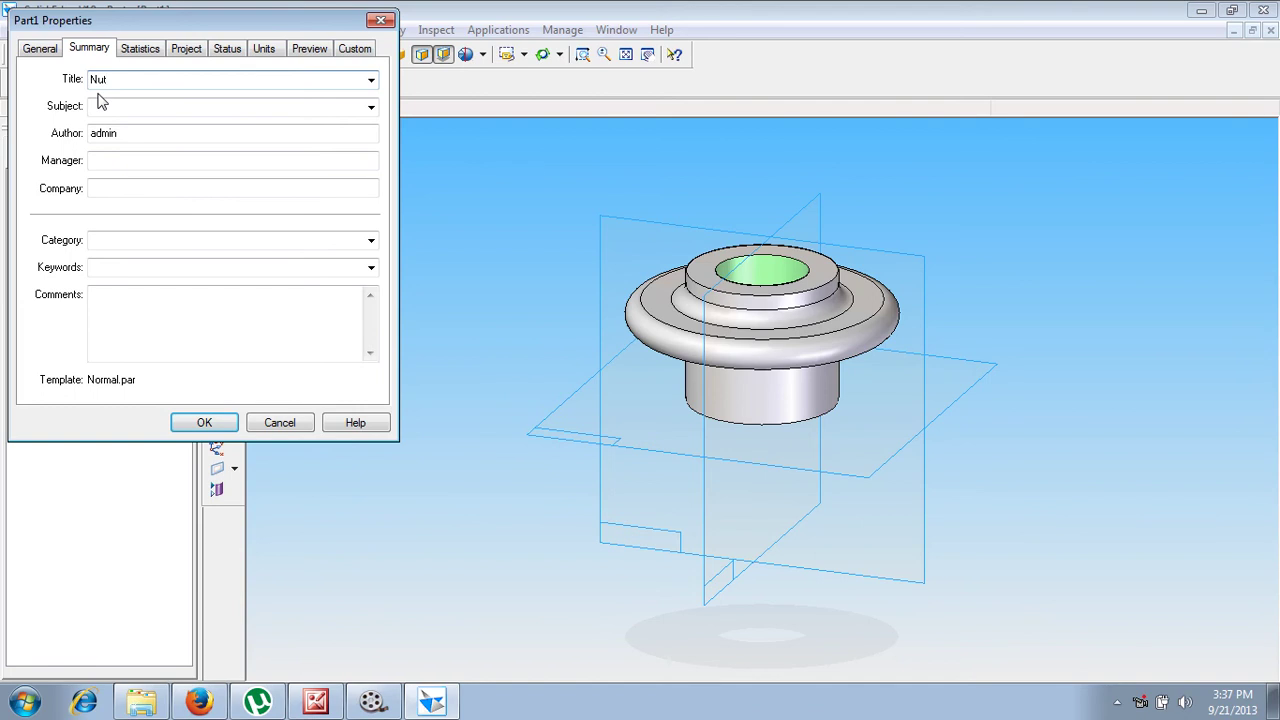
left_click(204, 422)
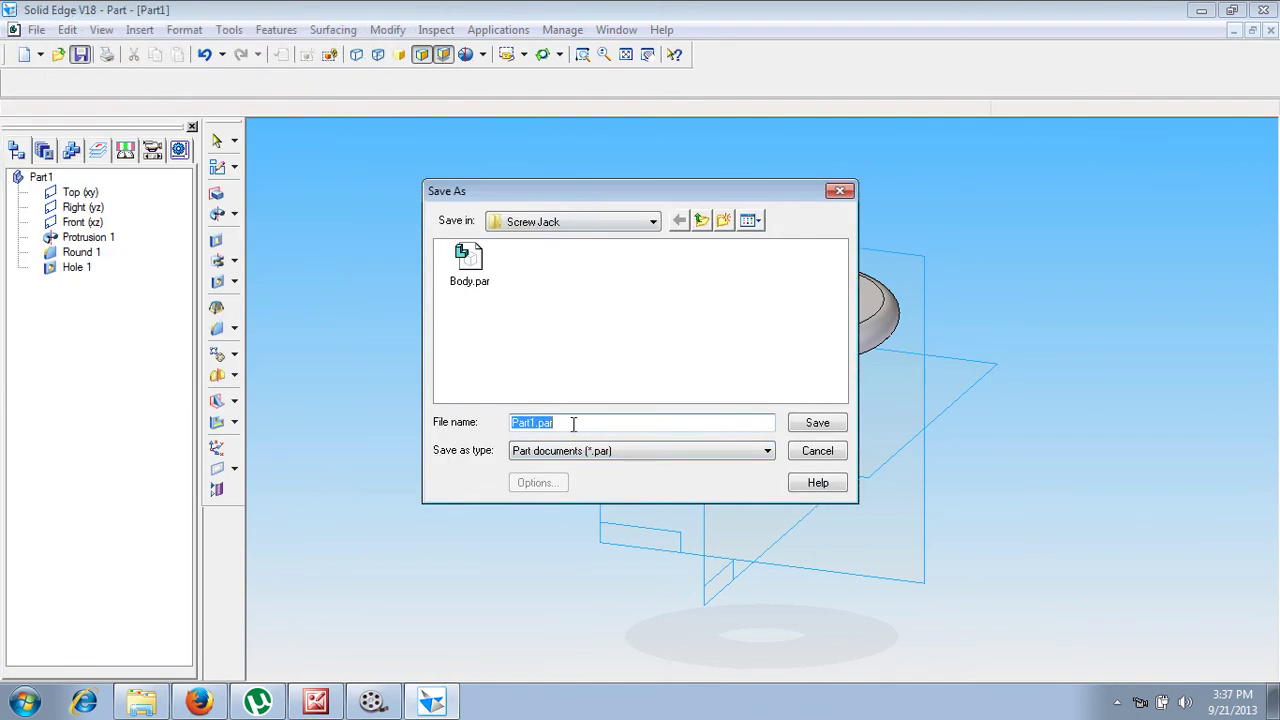
type("Nut")
left_click(818, 424)
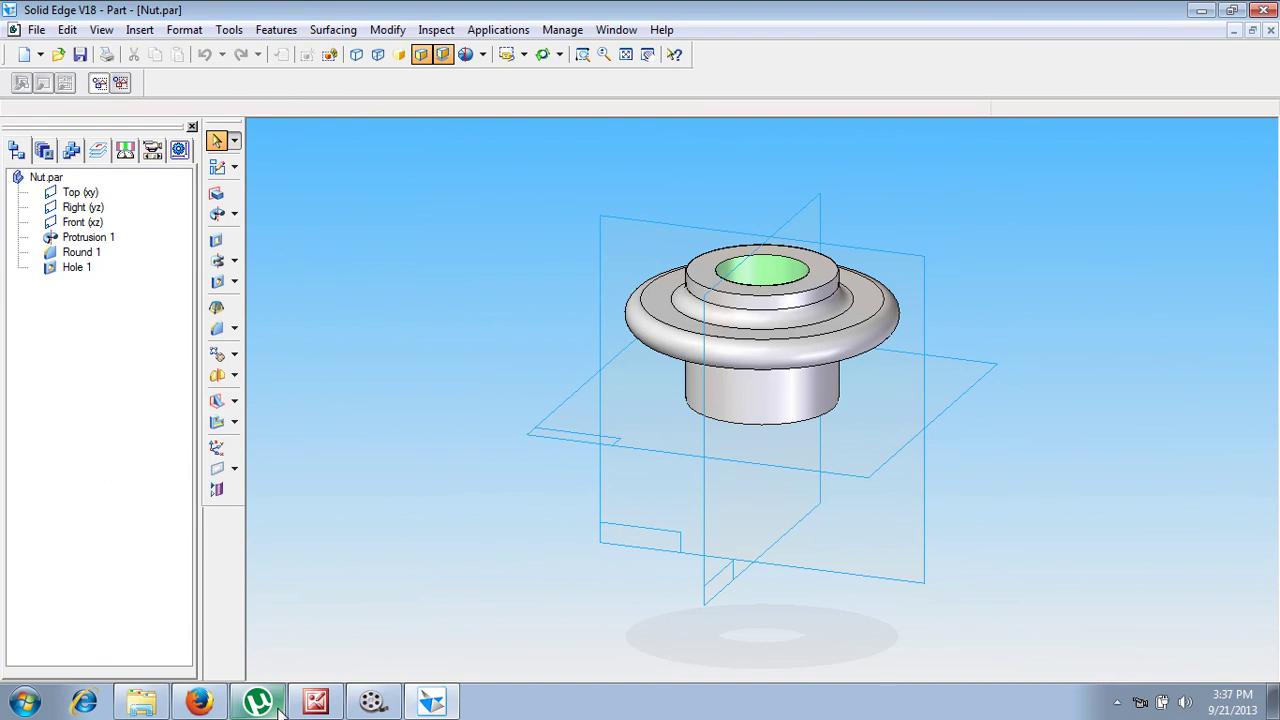